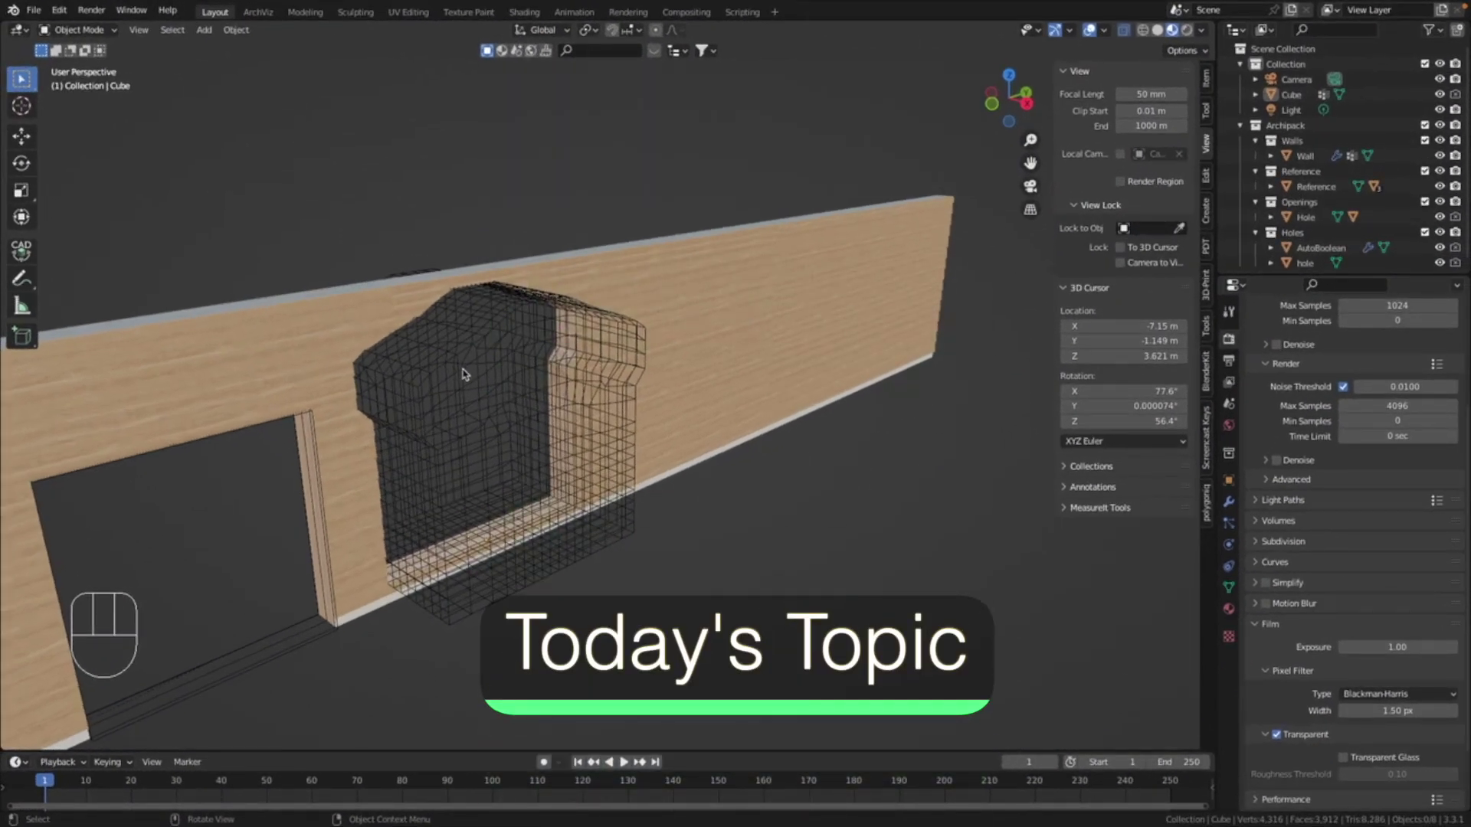
- Select the custom-shaped opening in the wall and examine it together with its dimension handles
mouse_move(483, 383)
middle_mouse_down()
mouse_move(465, 386)
mouse_move(467, 365)
middle_mouse_up()
left_click(462, 363)
left_click_drag(452, 414, 446, 444)
middle_click_drag(452, 417, 529, 388)
scroll(519, 387, "up", 10, "super")
scroll(520, 387, "down", 2, "super")
middle_click_drag(503, 321, 591, 272, "shift")
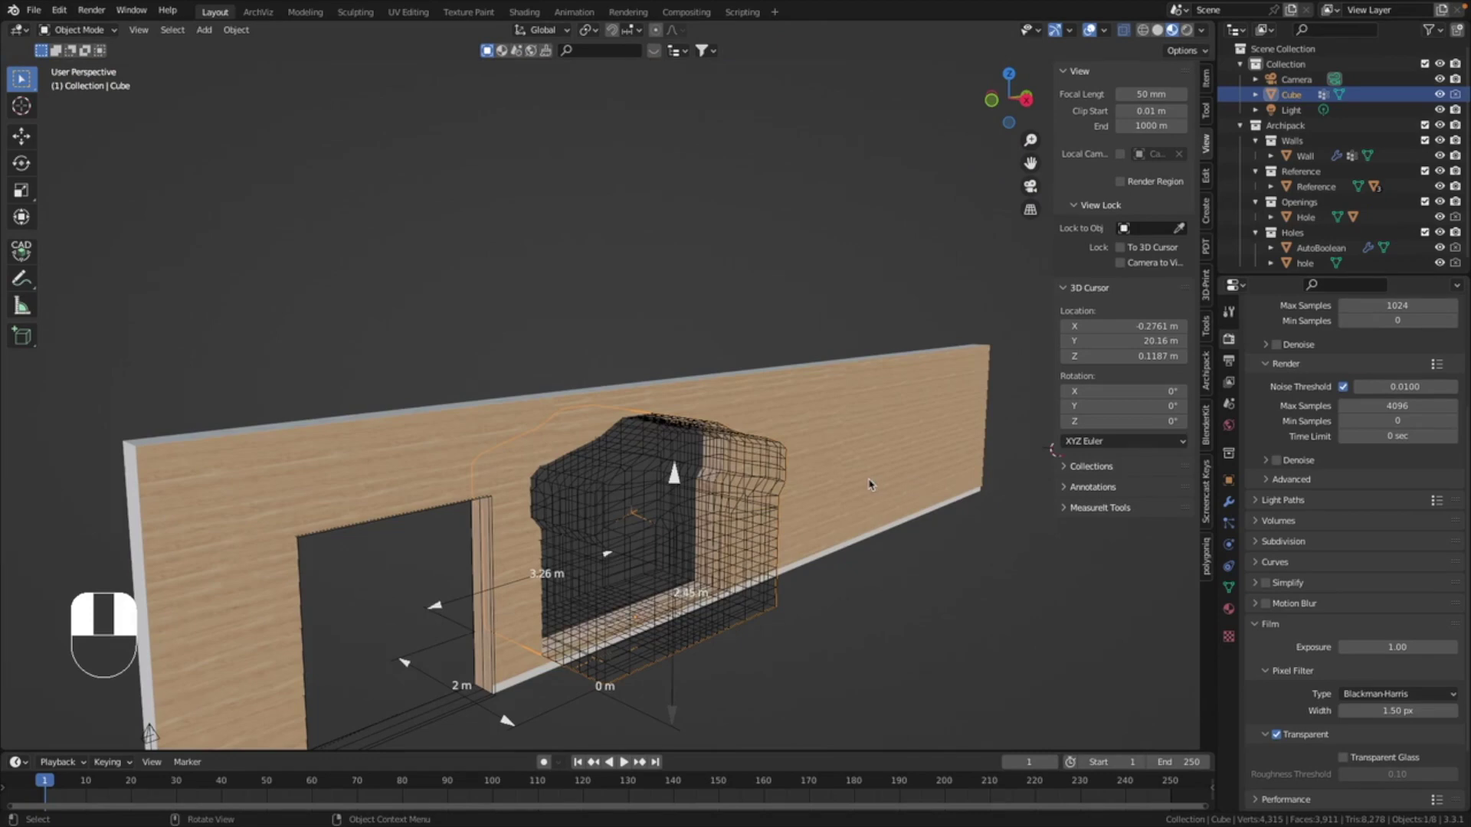
middle_click_drag(870, 482, 501, 526)
scroll(713, 469, "up", 1, "super")
scroll(713, 468, "up", 6, "super")
scroll(657, 466, "down", 6, "super")
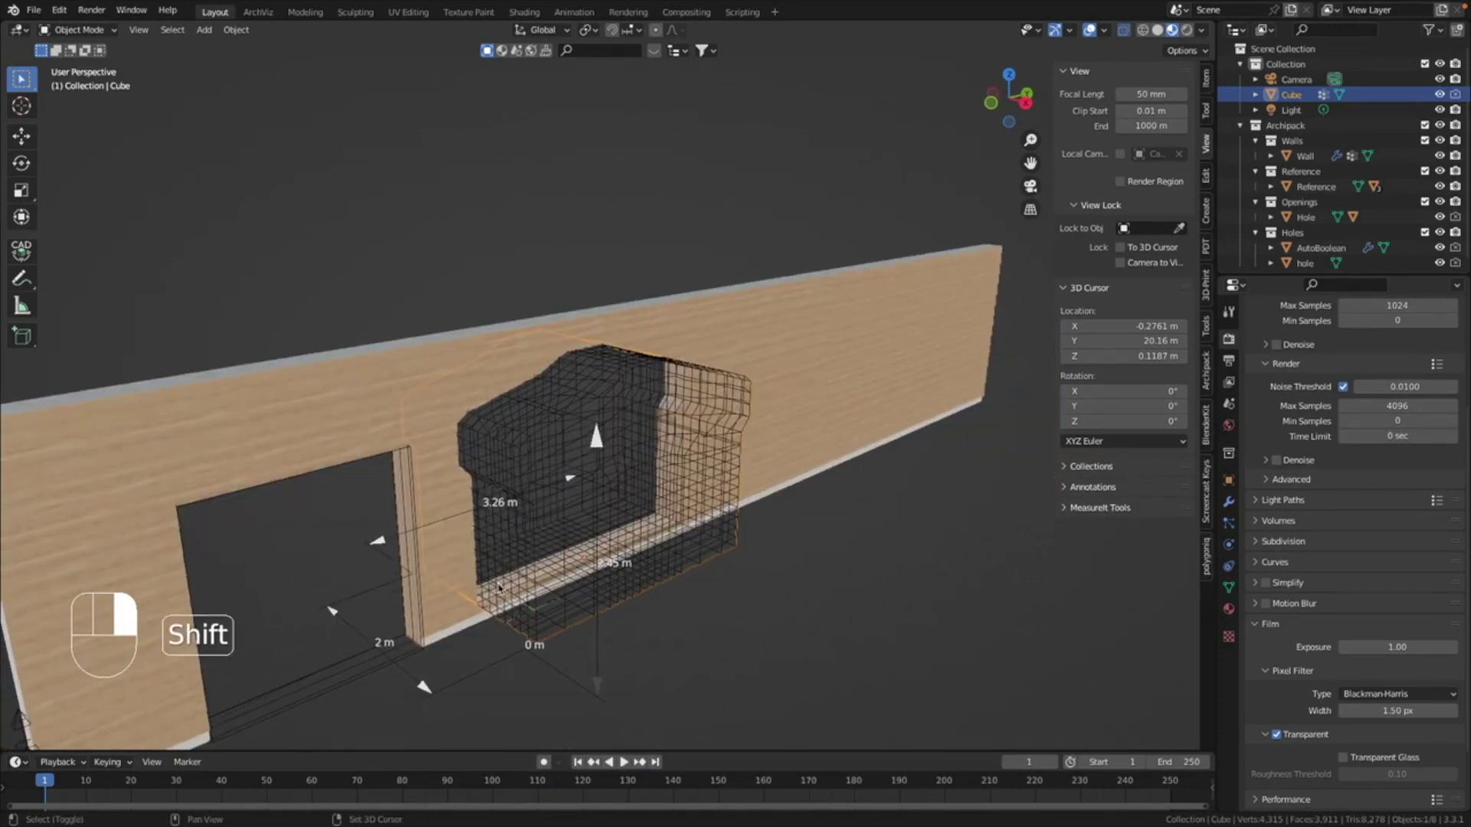
- Resize the custom wall opening to a depth of about 1.65 m, a slightly lower height and a width of about 2.56 m
left_click_drag(422, 688, 551, 507)
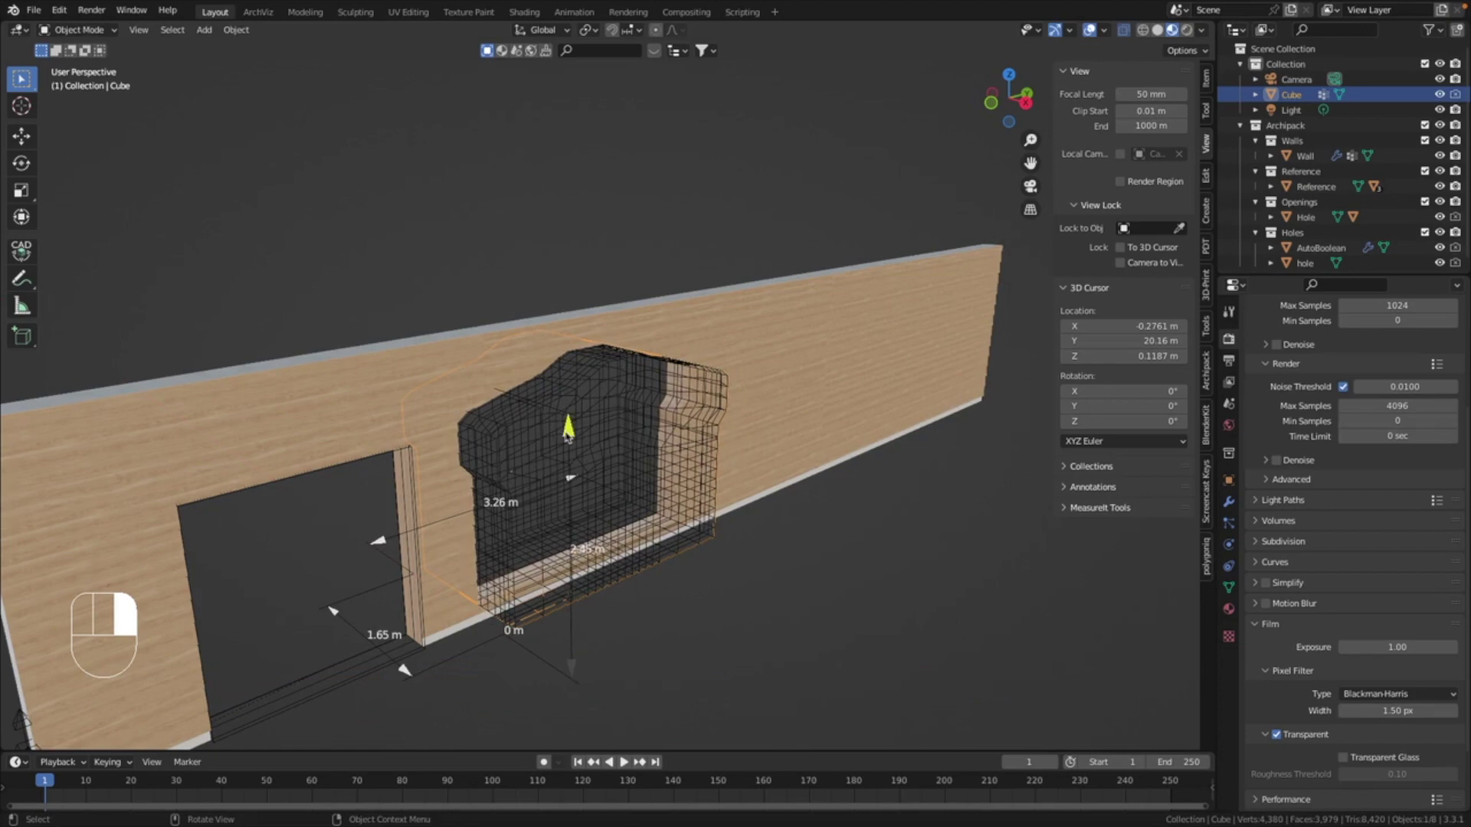
left_click_drag(568, 435, 569, 452)
middle_click_drag(570, 454, 533, 457)
left_click_drag(642, 481, 594, 487)
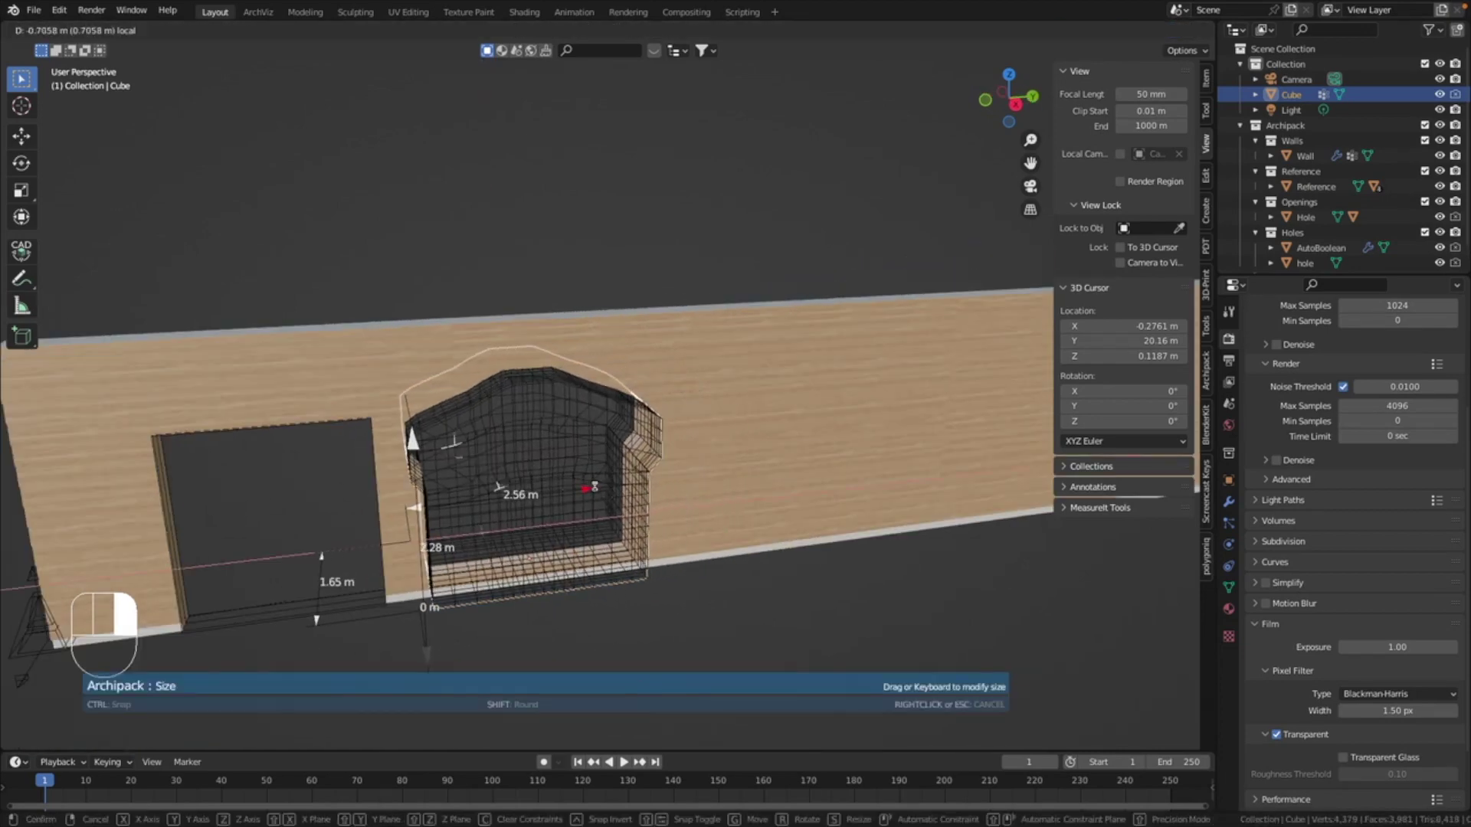
- Add a cube mesh beside the end of the wall and enter Edit Mode on it
middle_click_drag(541, 488, 864, 440)
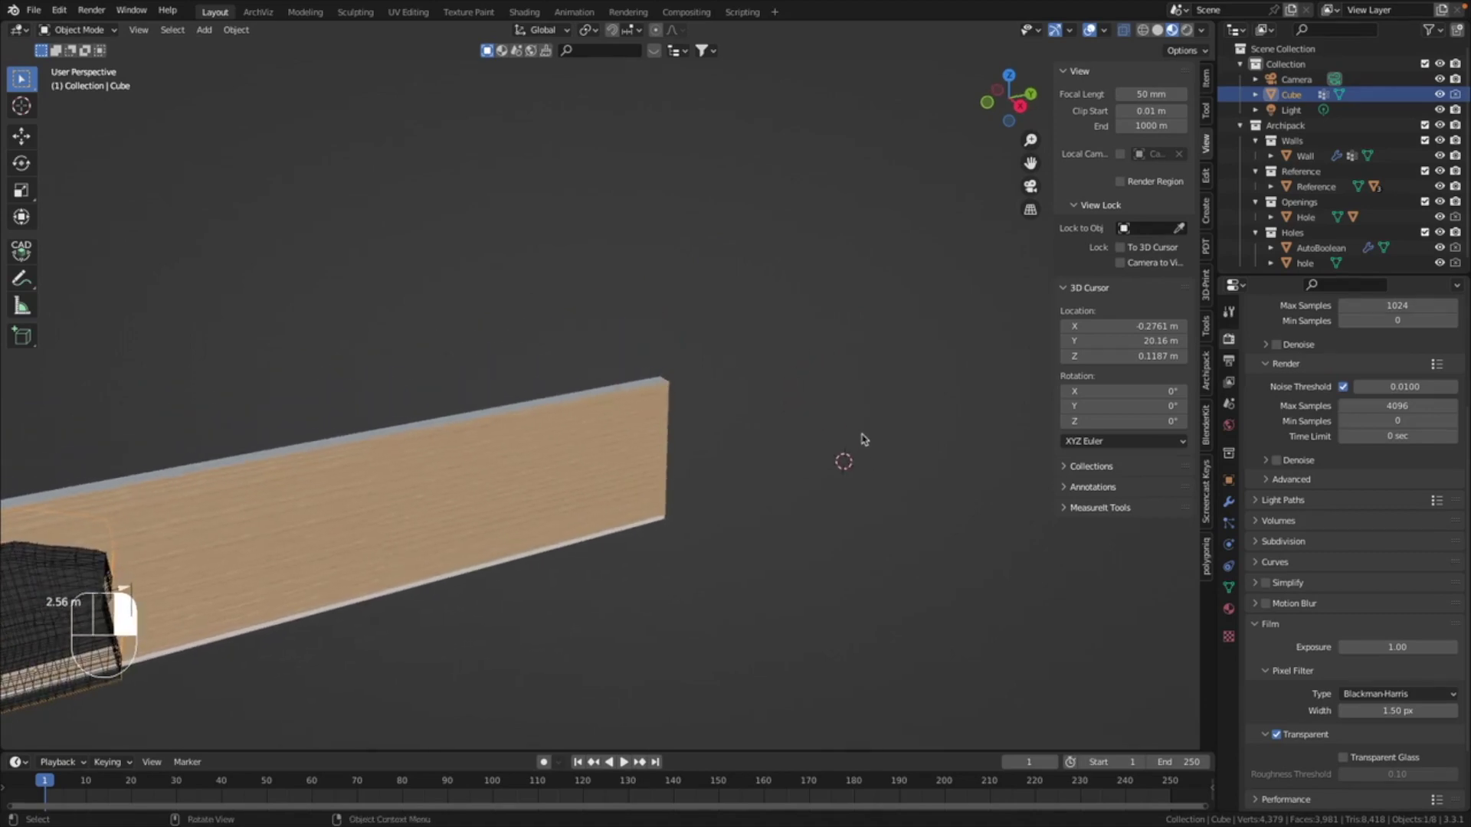
key("shift+a")
mouse_move(859, 437)
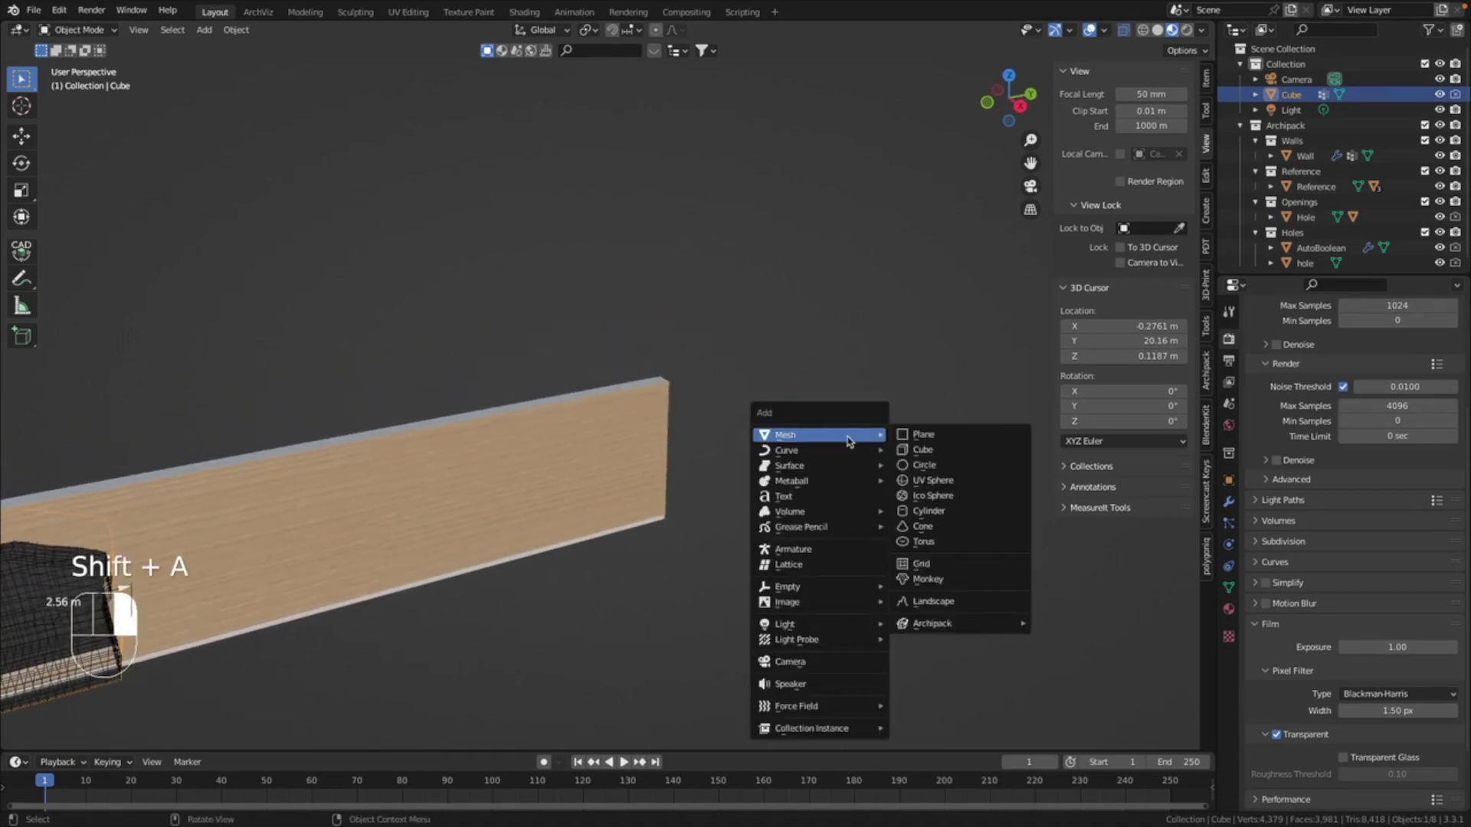
left_click(922, 450)
key("Tab")
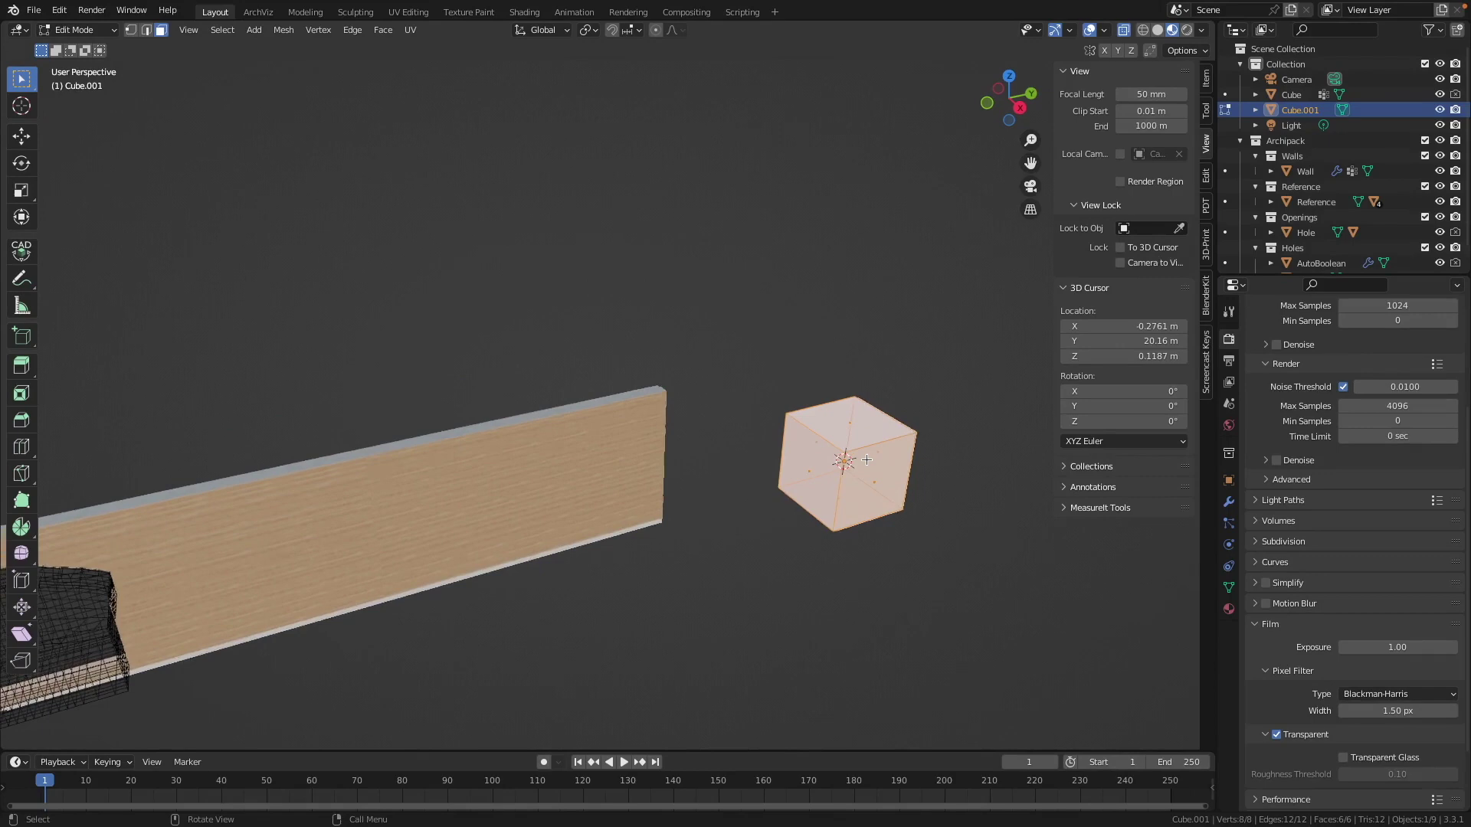
- Subdivide the whole cube so that each side becomes a nine-by-nine grid of faces
right_click(818, 483)
left_click(816, 482)
left_click(251, 633)
left_click(251, 633)
left_click(252, 634)
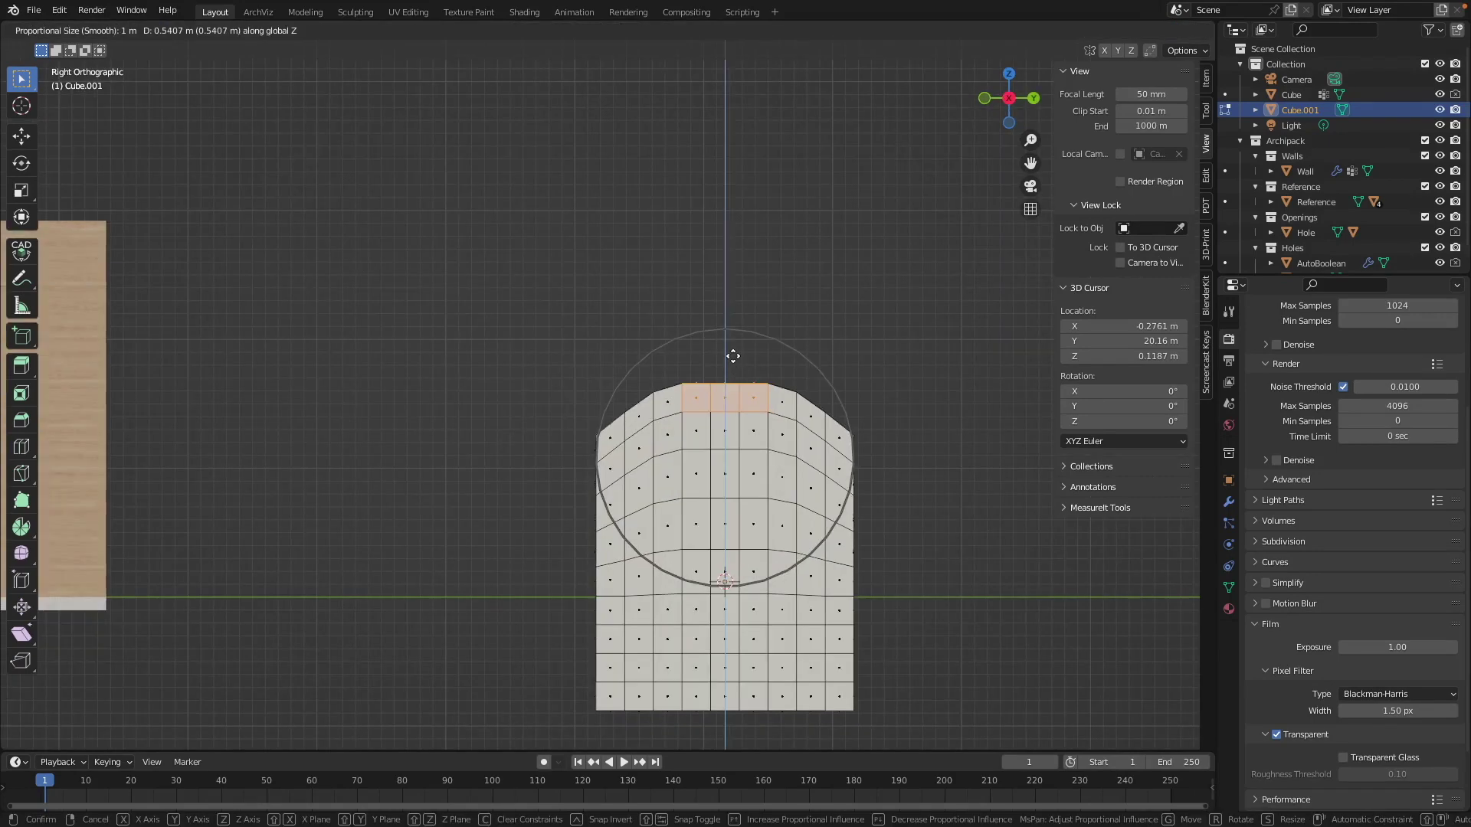
- Use proportional editing to raise the cube's top centre faces along Z and narrow its middle band along Y
left_click(732, 355)
left_click_drag(712, 367, 731, 404)
key("g")
scroll(735, 391, "up", 3)
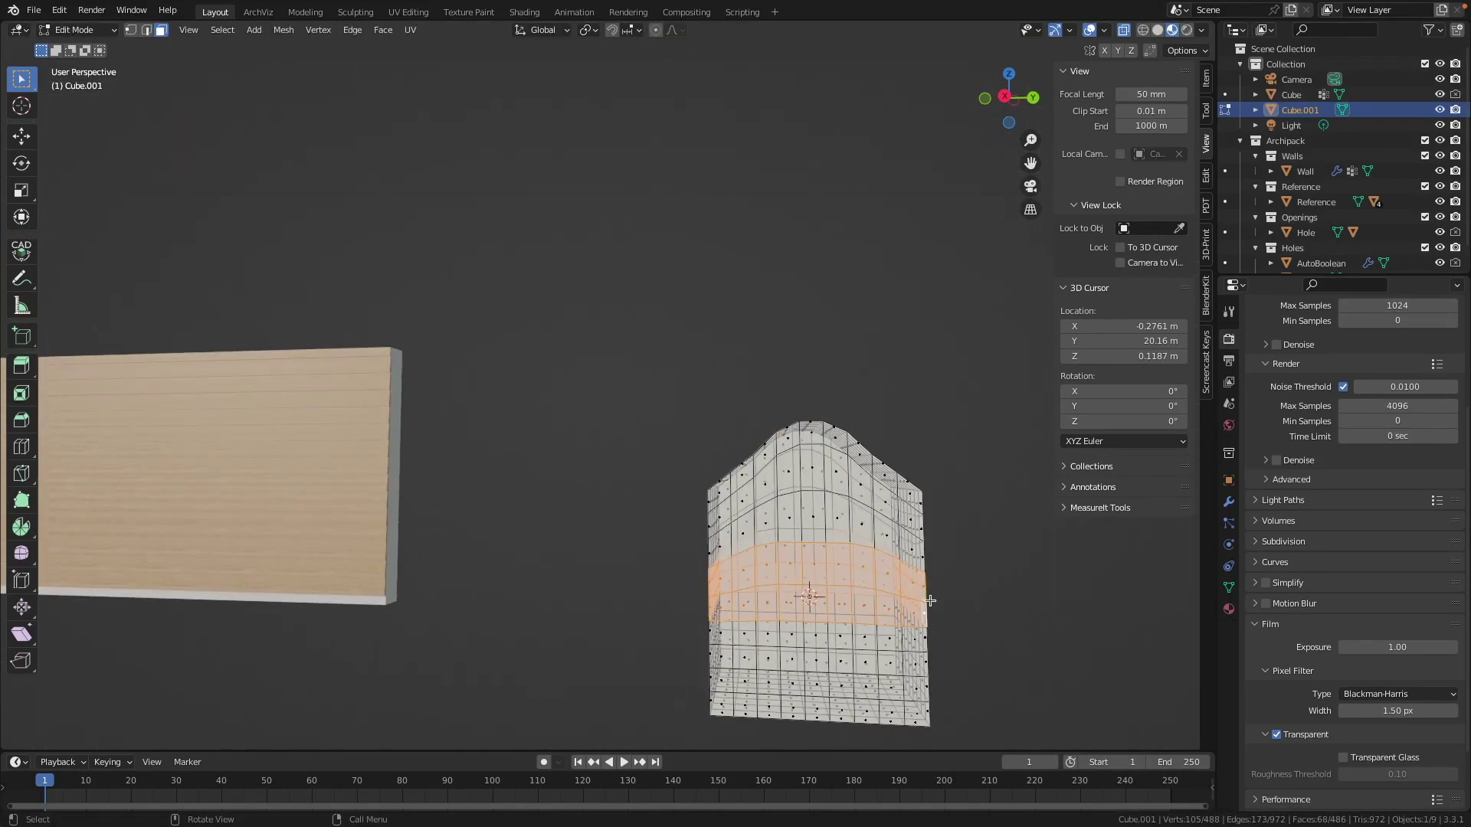
key("y")
left_click(966, 602)
middle_click_drag(966, 603, 1072, 613)
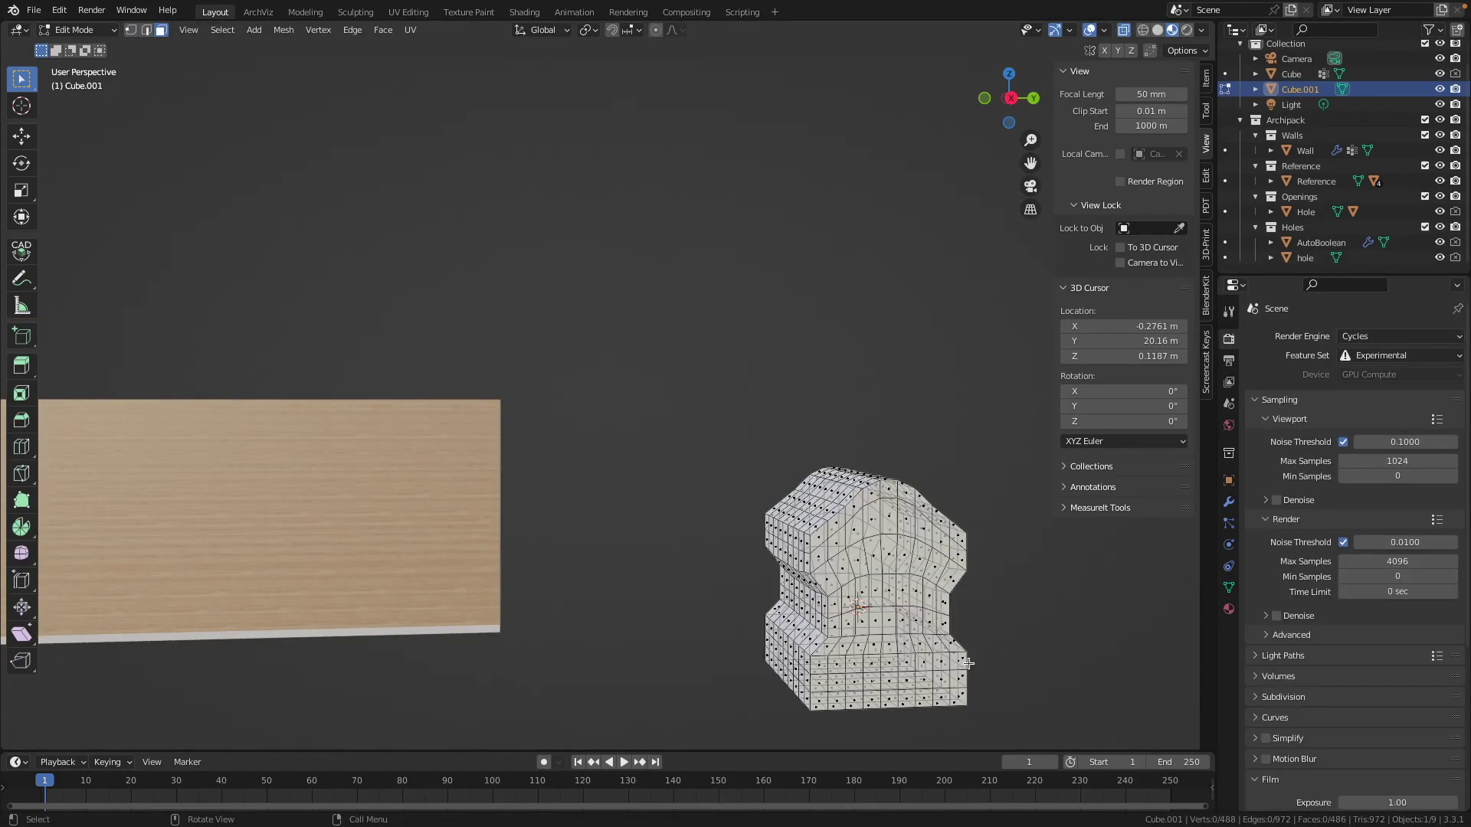
- Clear the face selection on the shaped block and return to Object Mode
key("a")
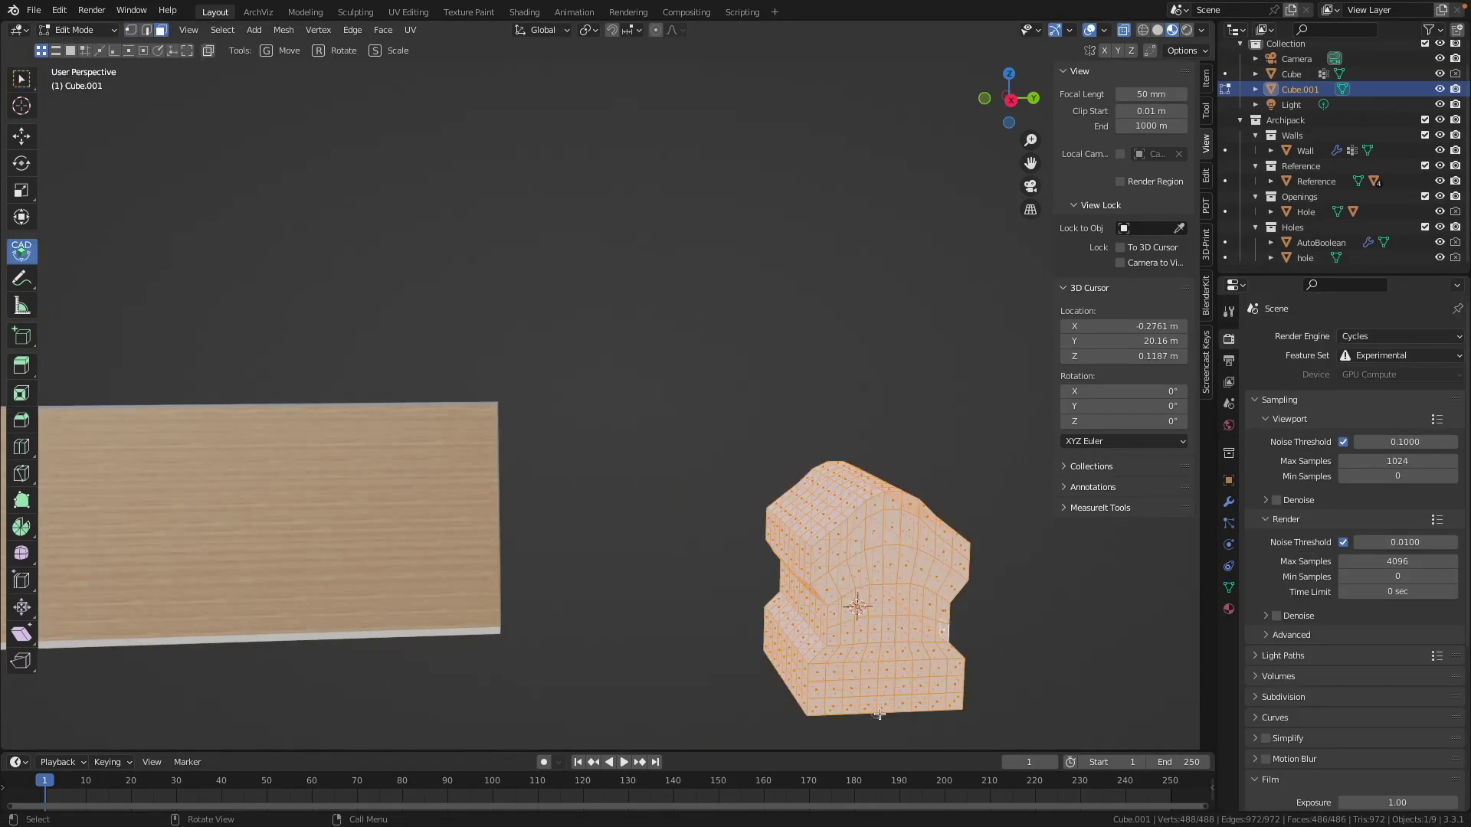
left_click_drag(877, 714, 860, 610)
left_click(971, 643)
middle_click_drag(971, 643, 973, 641)
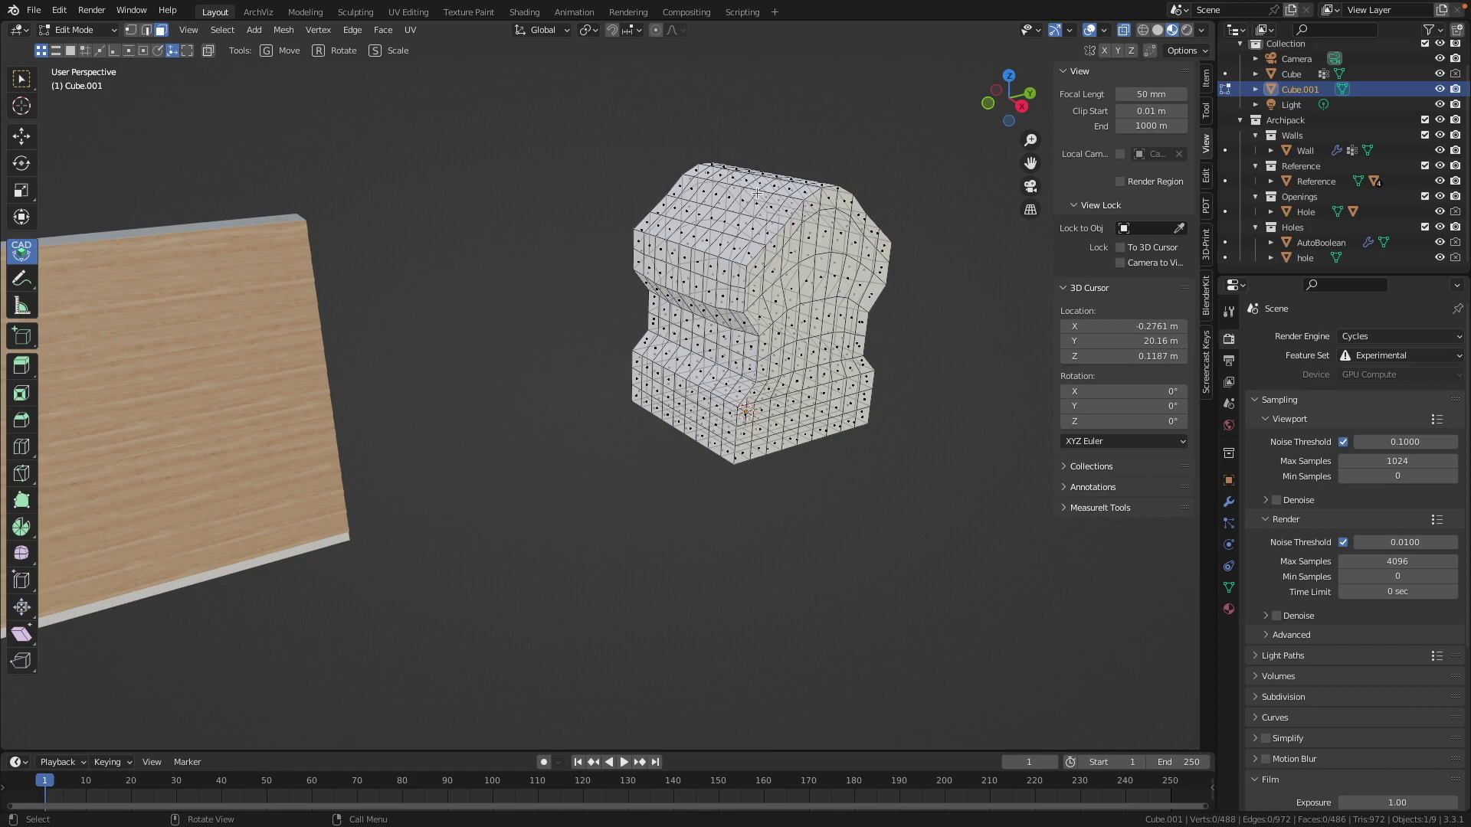
key("Tab")
- Select the custom opening in the wall and raise its height slightly
scroll(756, 249, "down", 8)
scroll(468, 310, "up", 12)
left_click(485, 302)
scroll(486, 302, "down", 3)
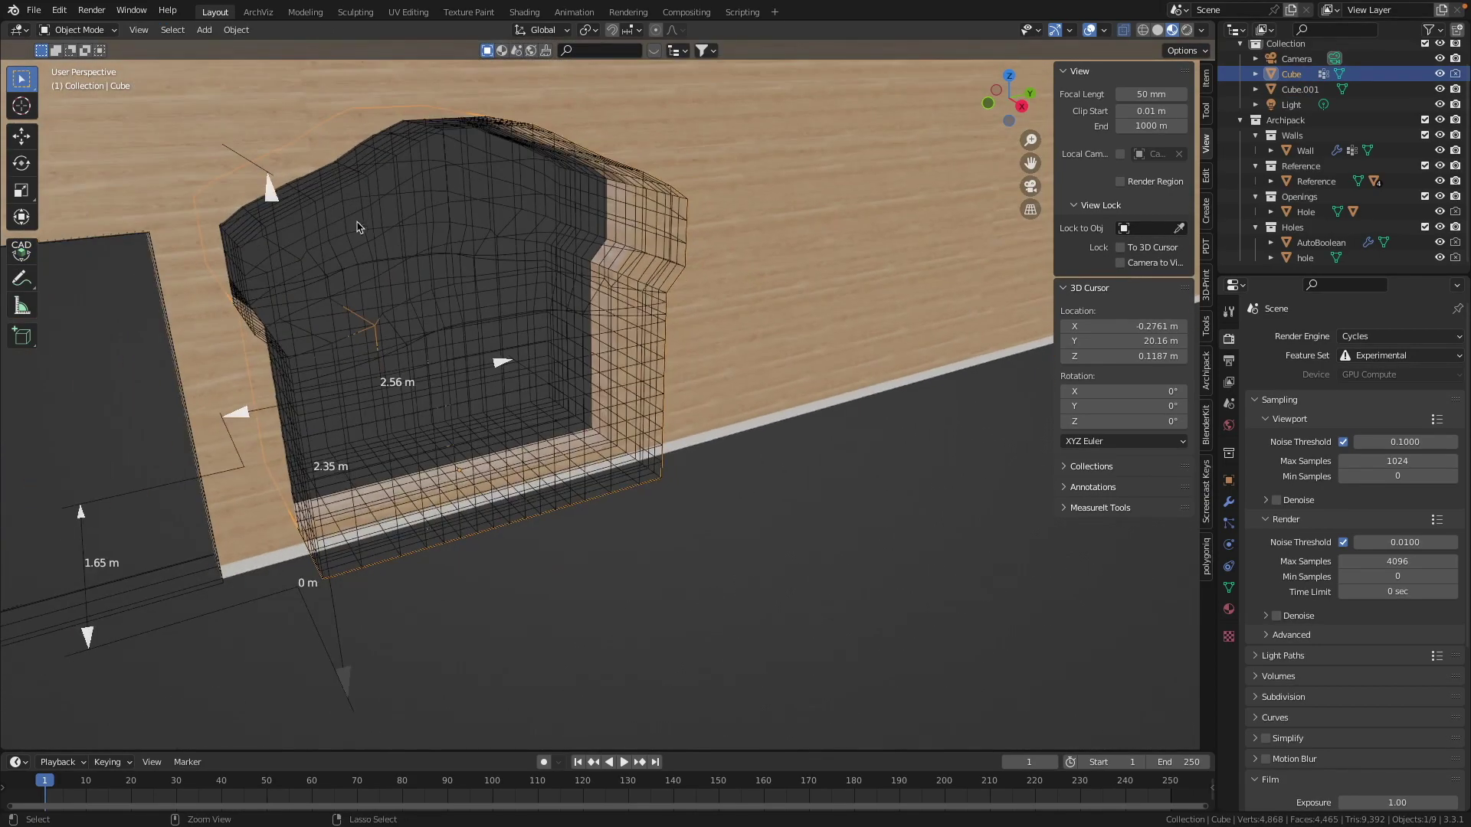
mouse_move(272, 191)
left_mouse_down()
mouse_move(283, 256)
mouse_move(269, 167)
left_mouse_up()
scroll(832, 333, "down", 3)
- Select the shaped block and start making it a New Custom Archipack object
middle_click_drag(831, 333, 306, 327, "shift")
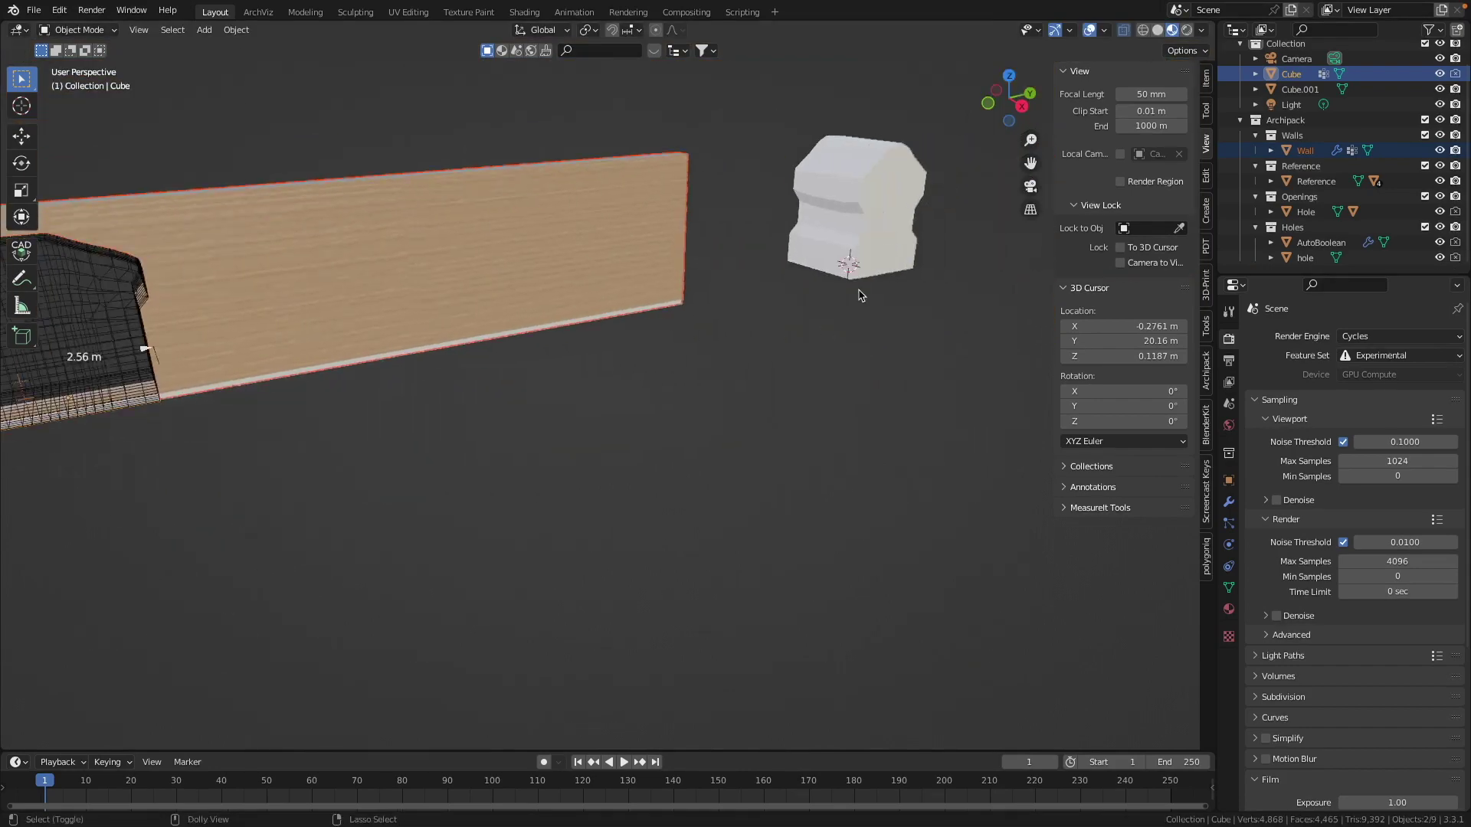
scroll(906, 207, "up", 4)
scroll(880, 205, "down", 1)
left_click(878, 205)
scroll(878, 205, "down", 2)
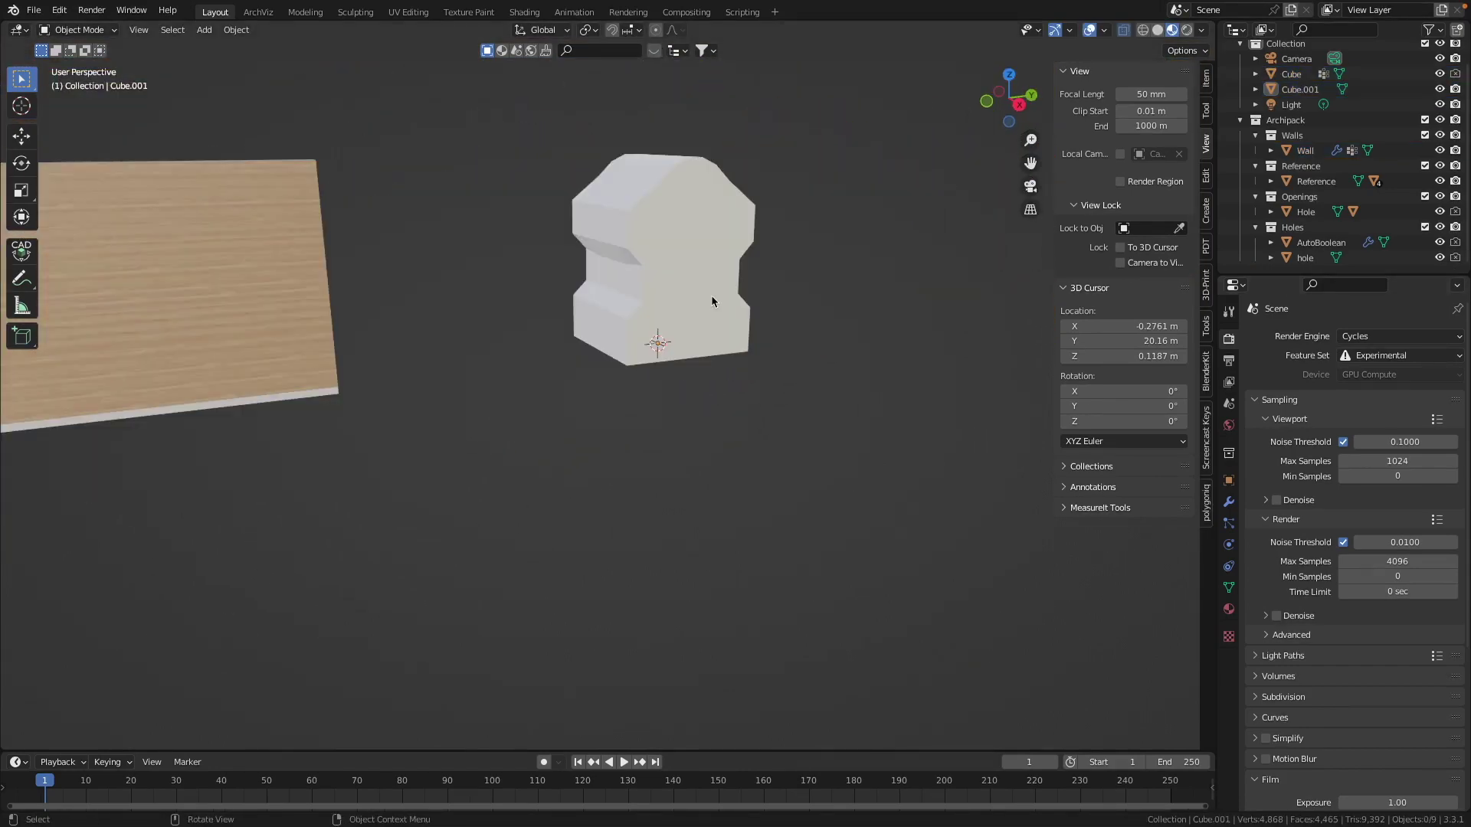
left_click(698, 273)
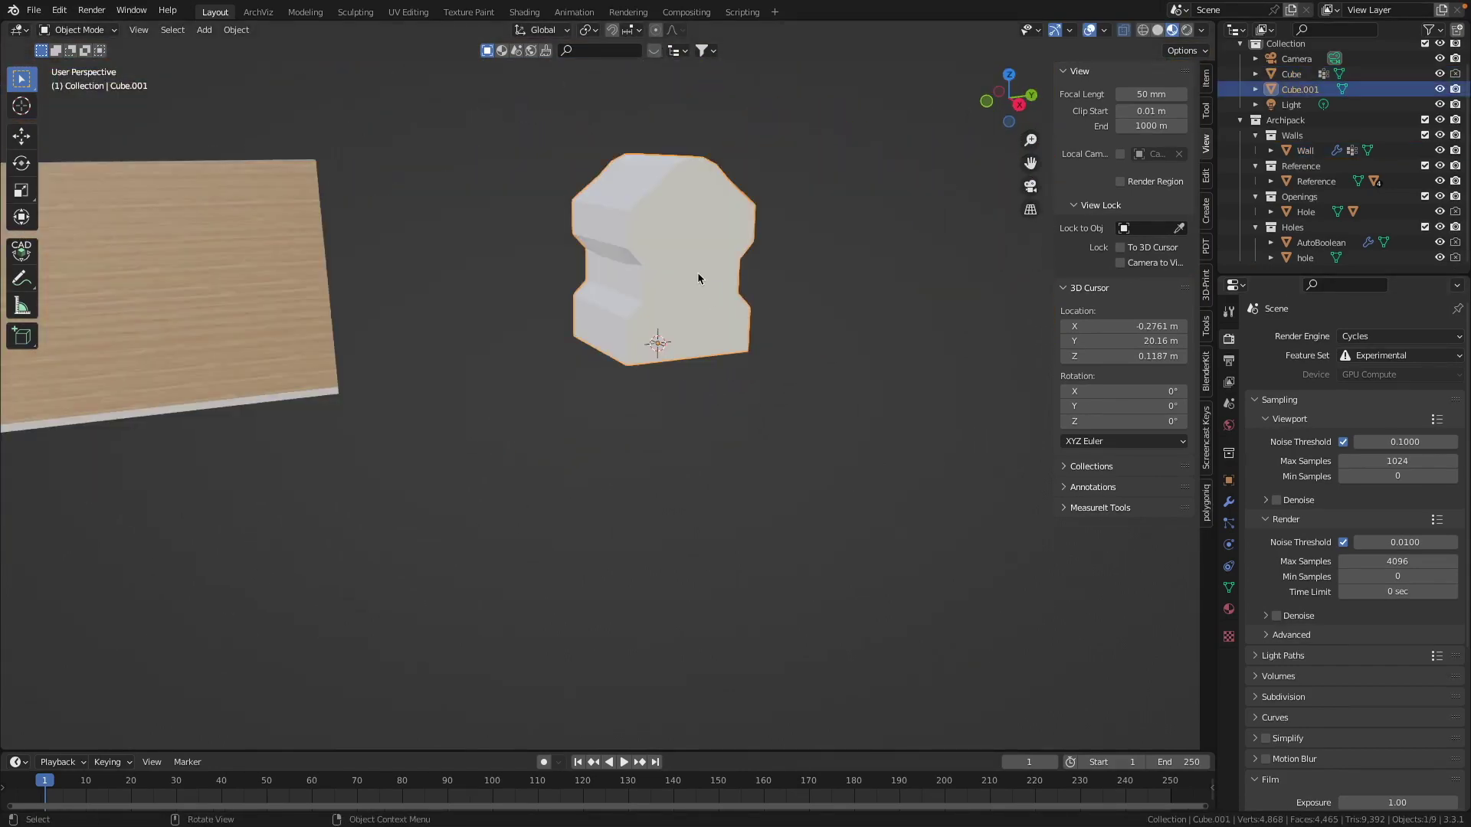
left_click(1206, 211)
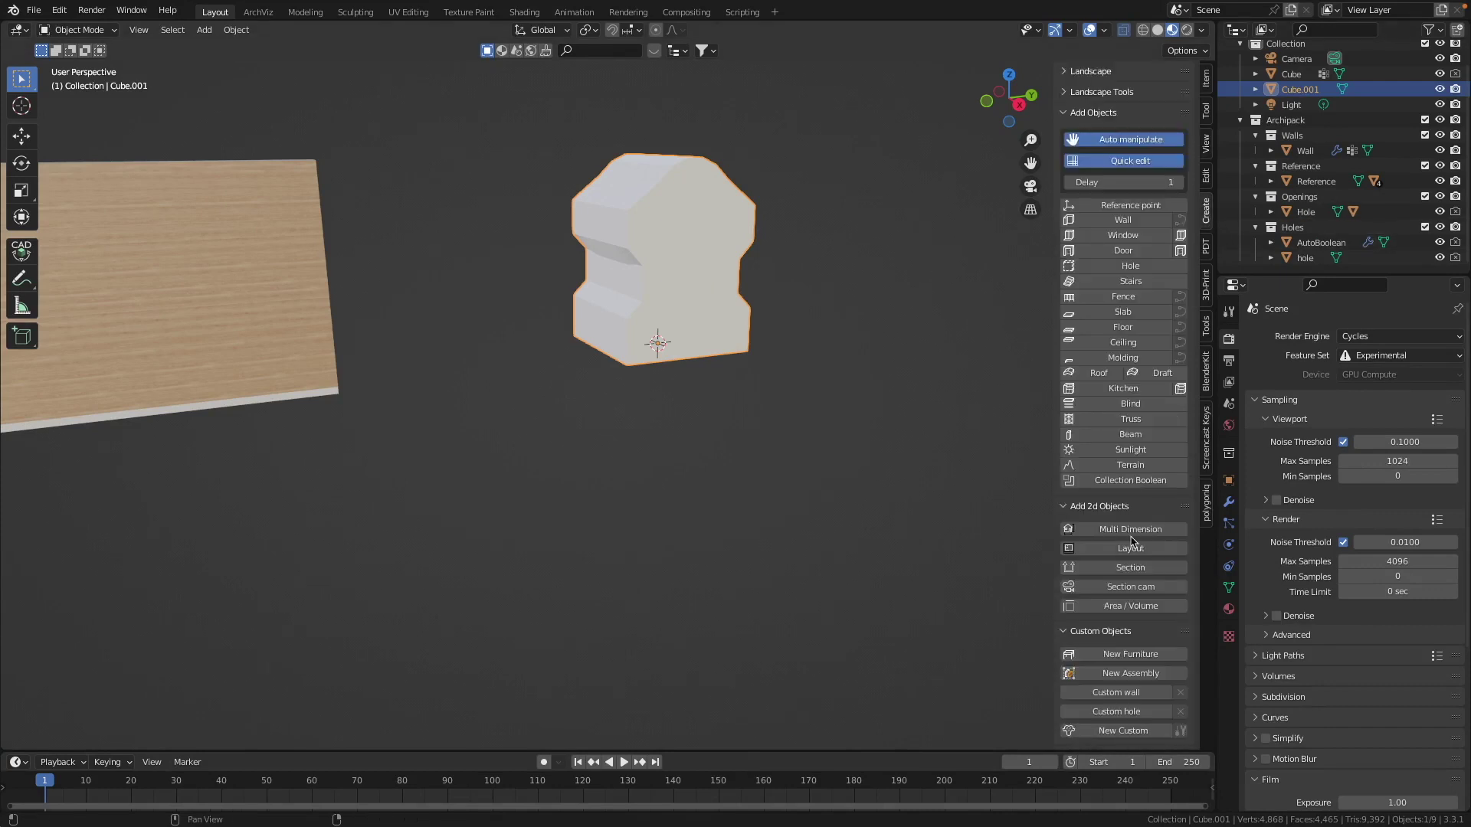
scroll(1122, 676, "down", 3)
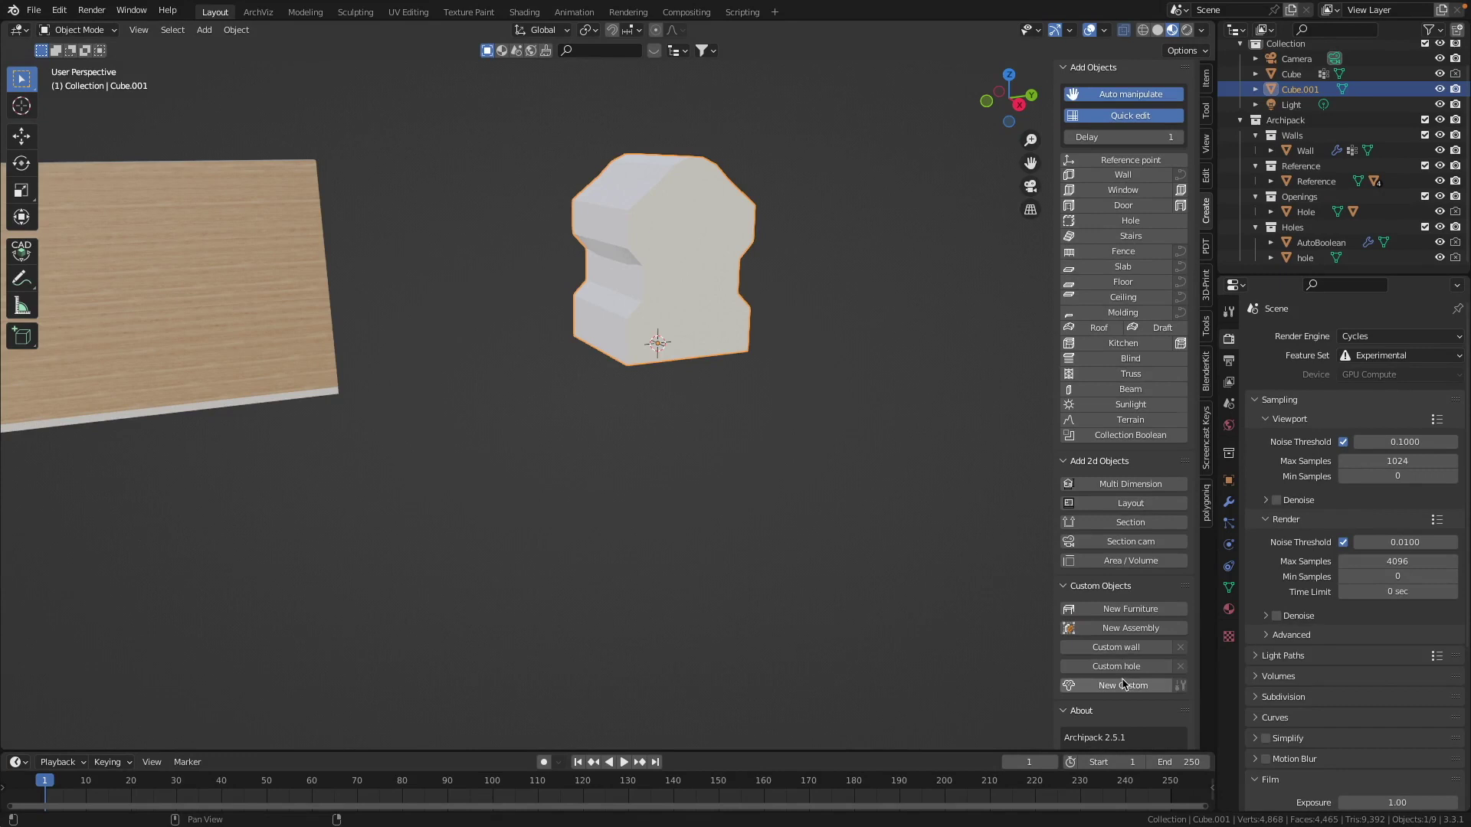
left_click(1119, 672)
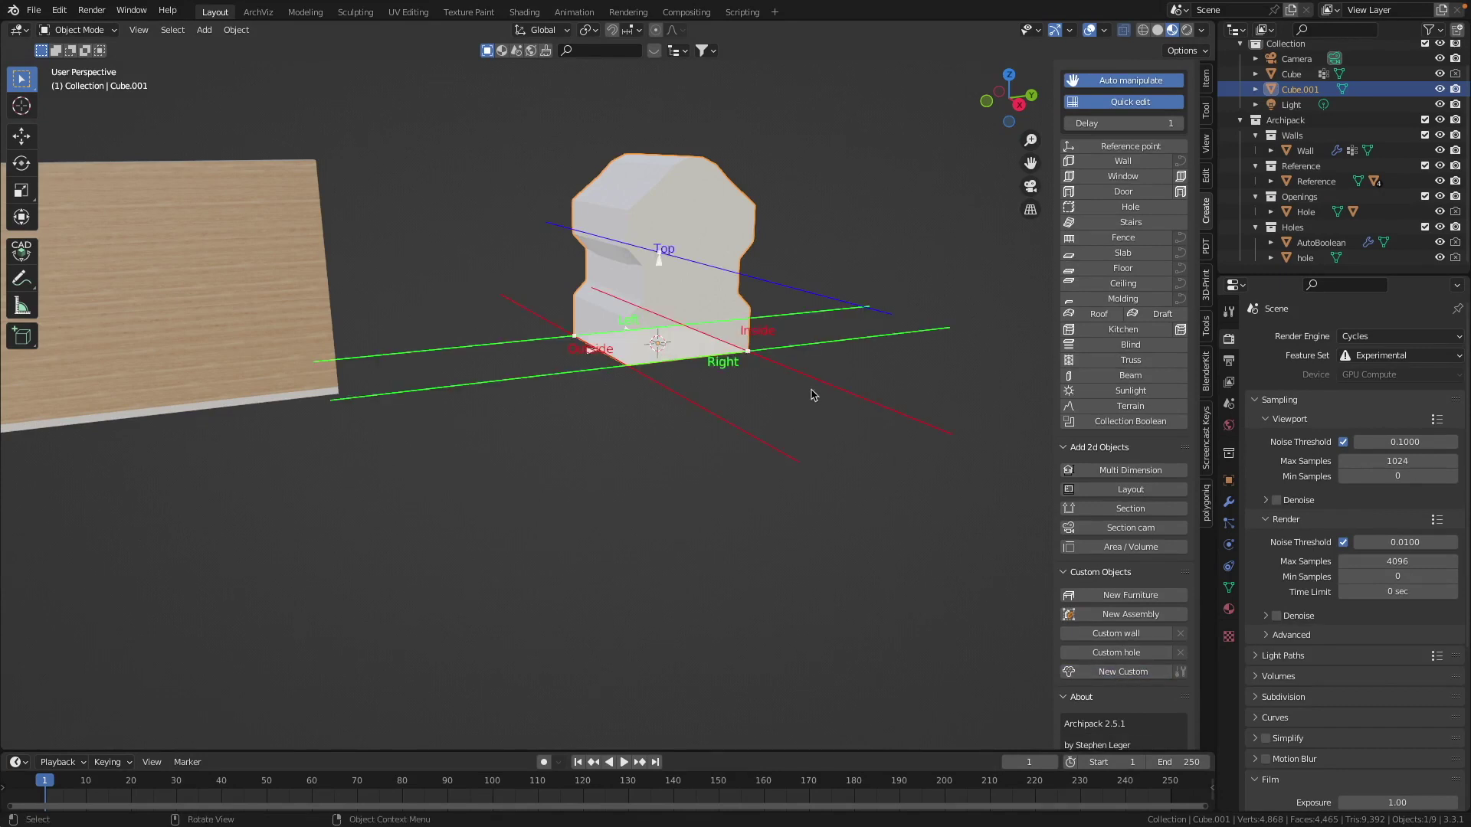
- Define the left and right resize zones of the custom block
middle_click_drag(812, 389, 630, 303)
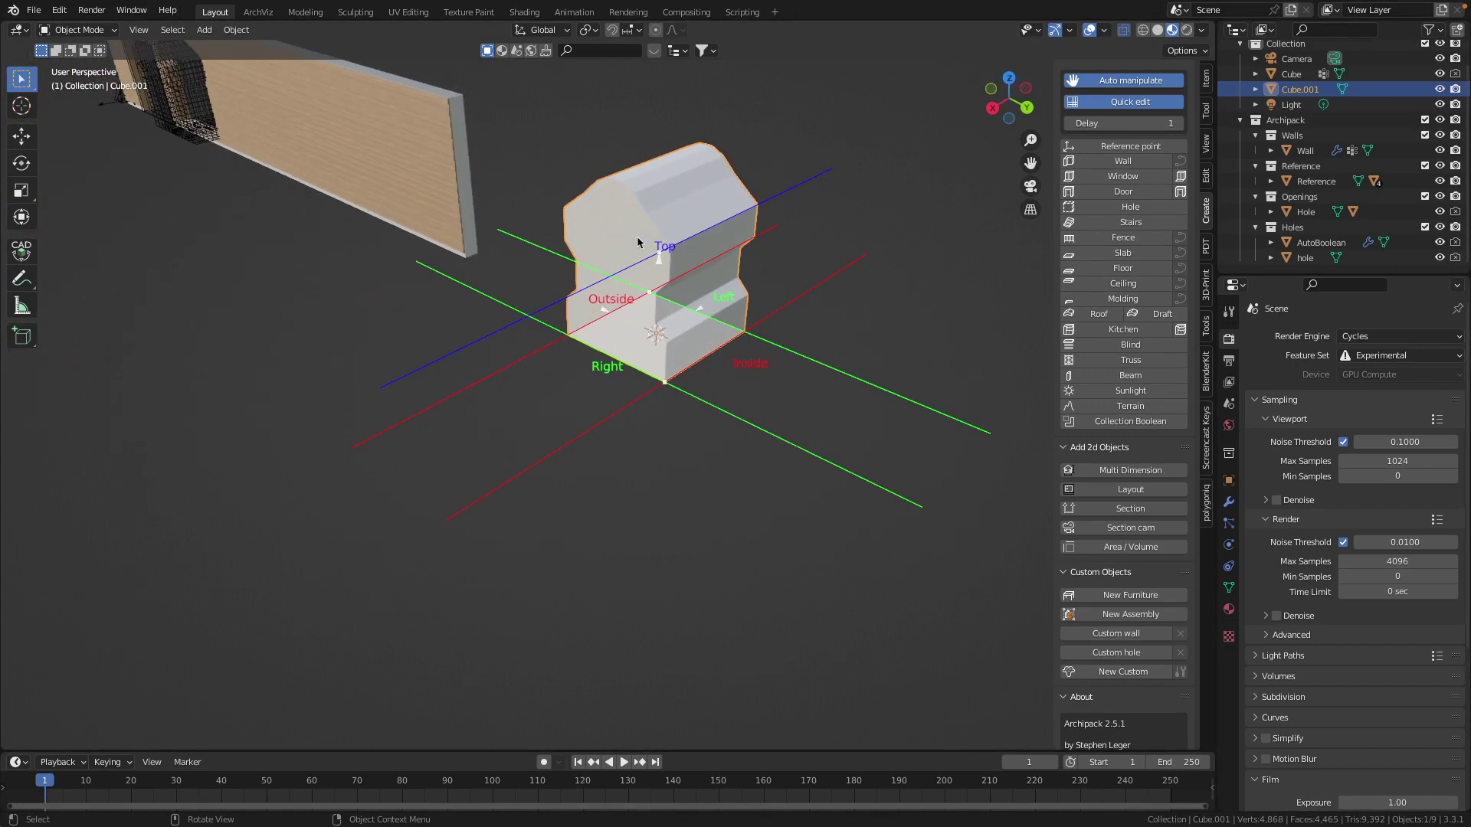
middle_click_drag(639, 249, 690, 330)
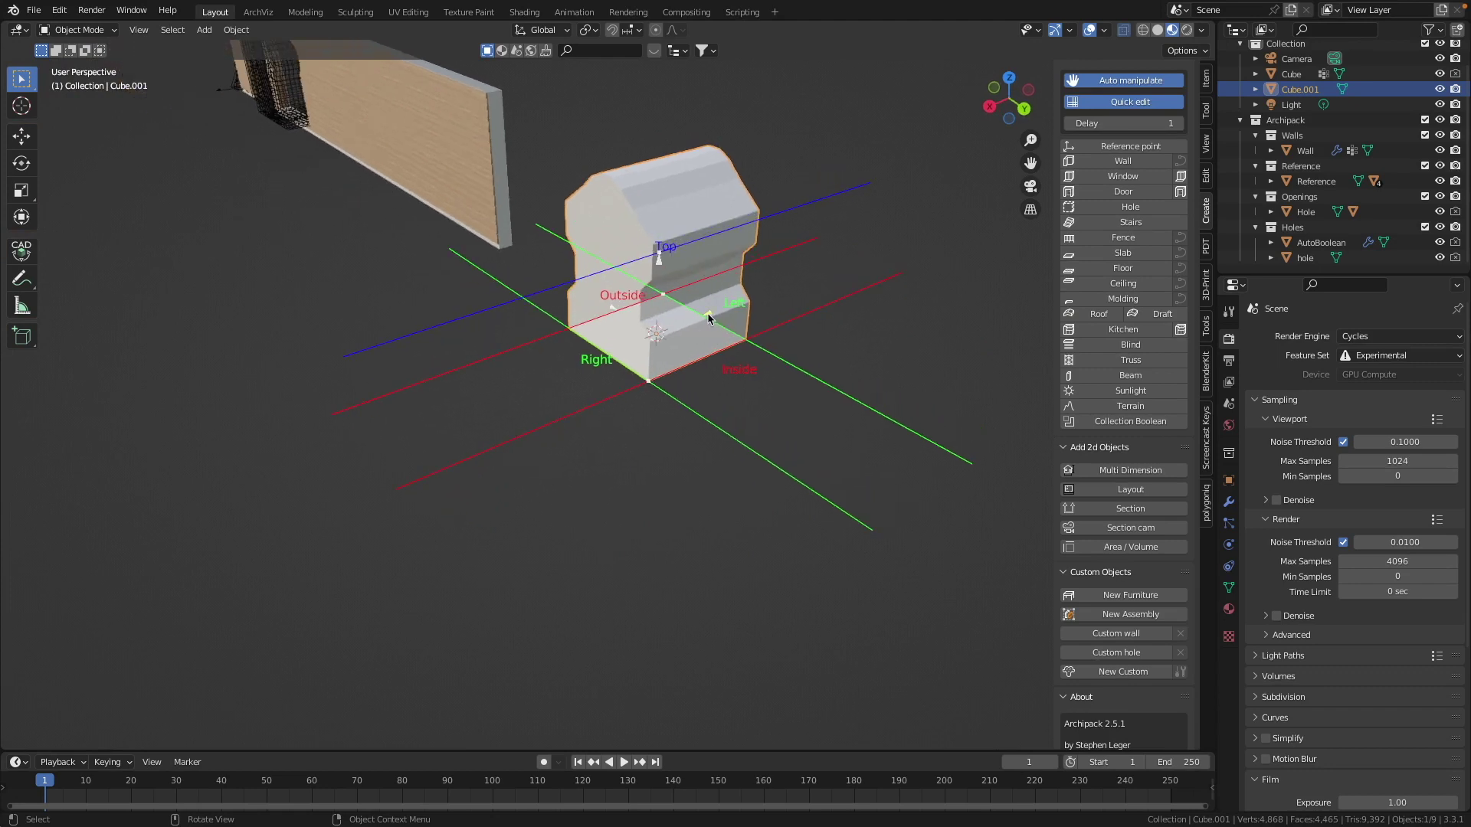
left_click_drag(707, 314, 696, 324)
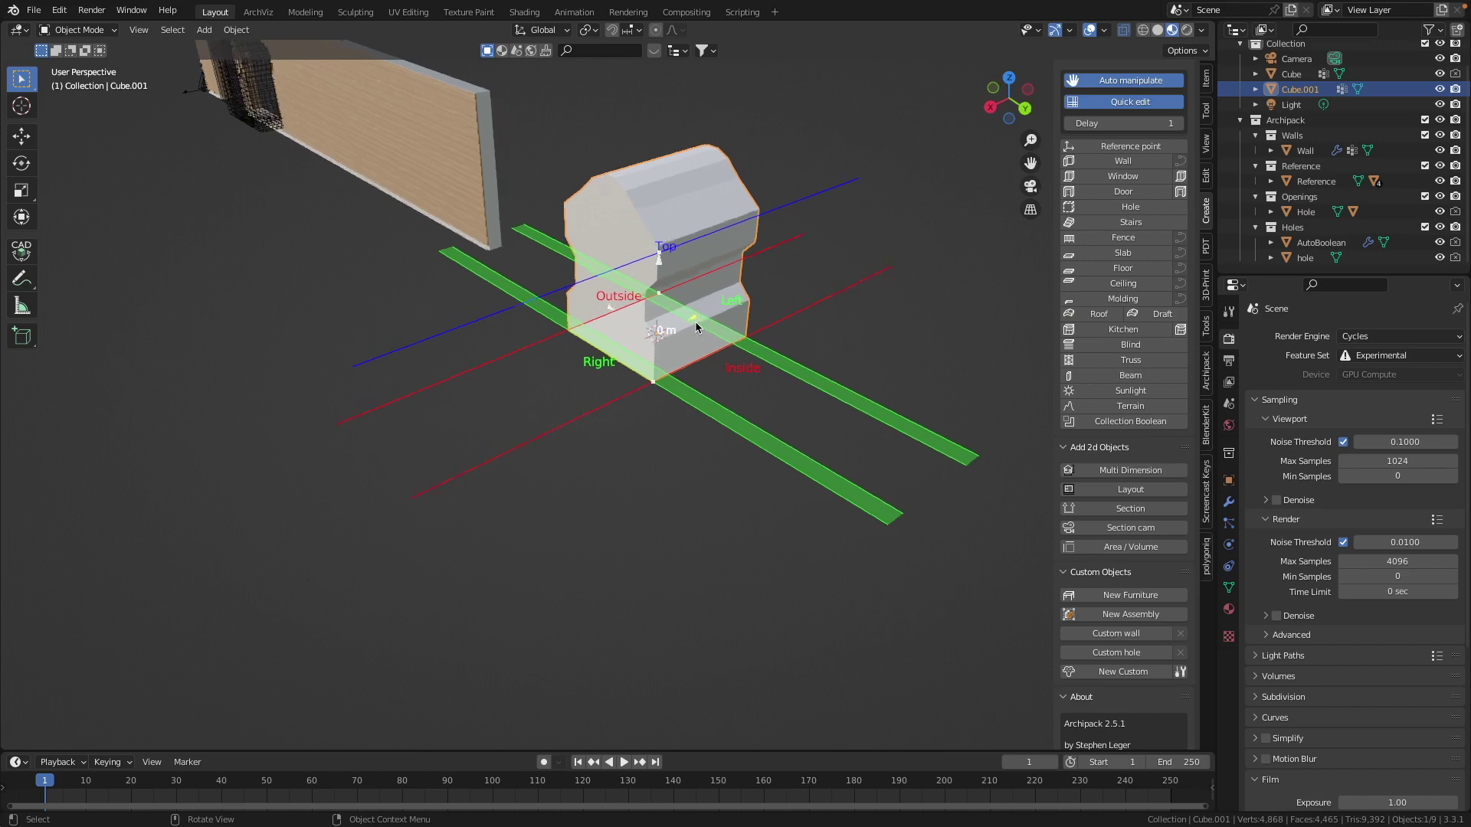
middle_click_drag(696, 325, 738, 338)
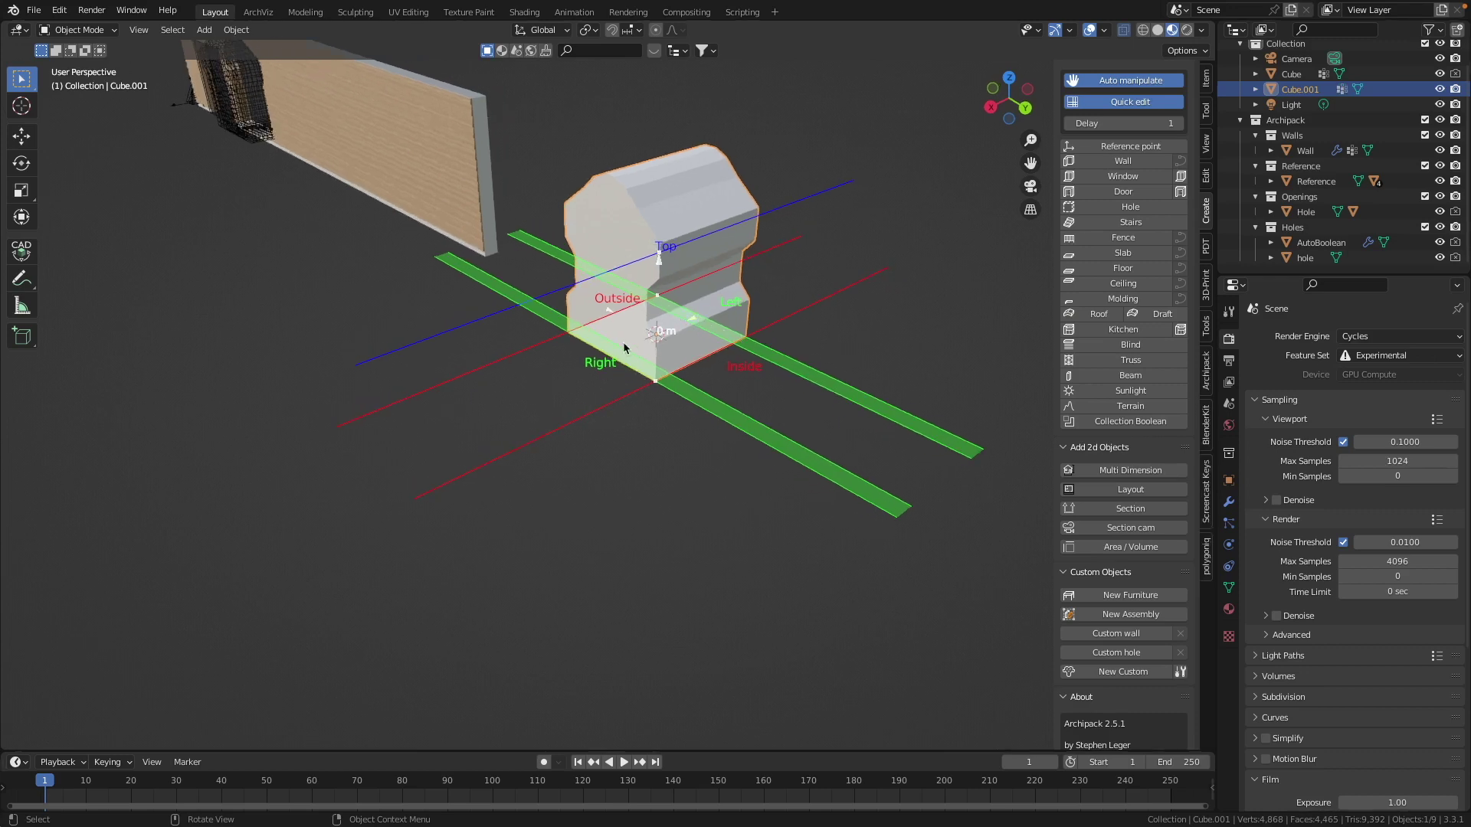
middle_click_drag(629, 344, 632, 360)
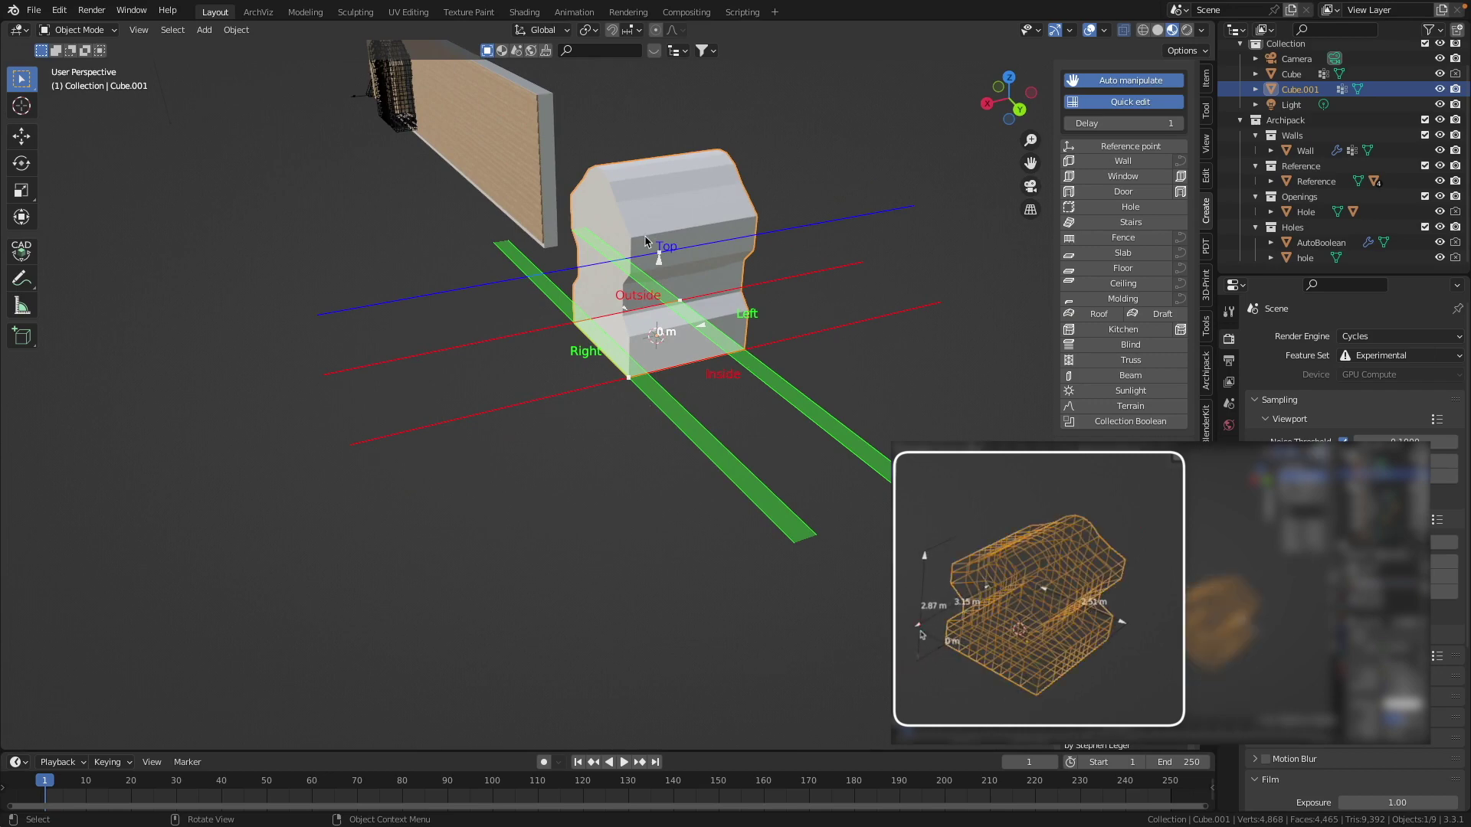
- Define the outside and inside resize zones of the custom block and finish the zone setup
middle_click_drag(648, 244, 684, 306)
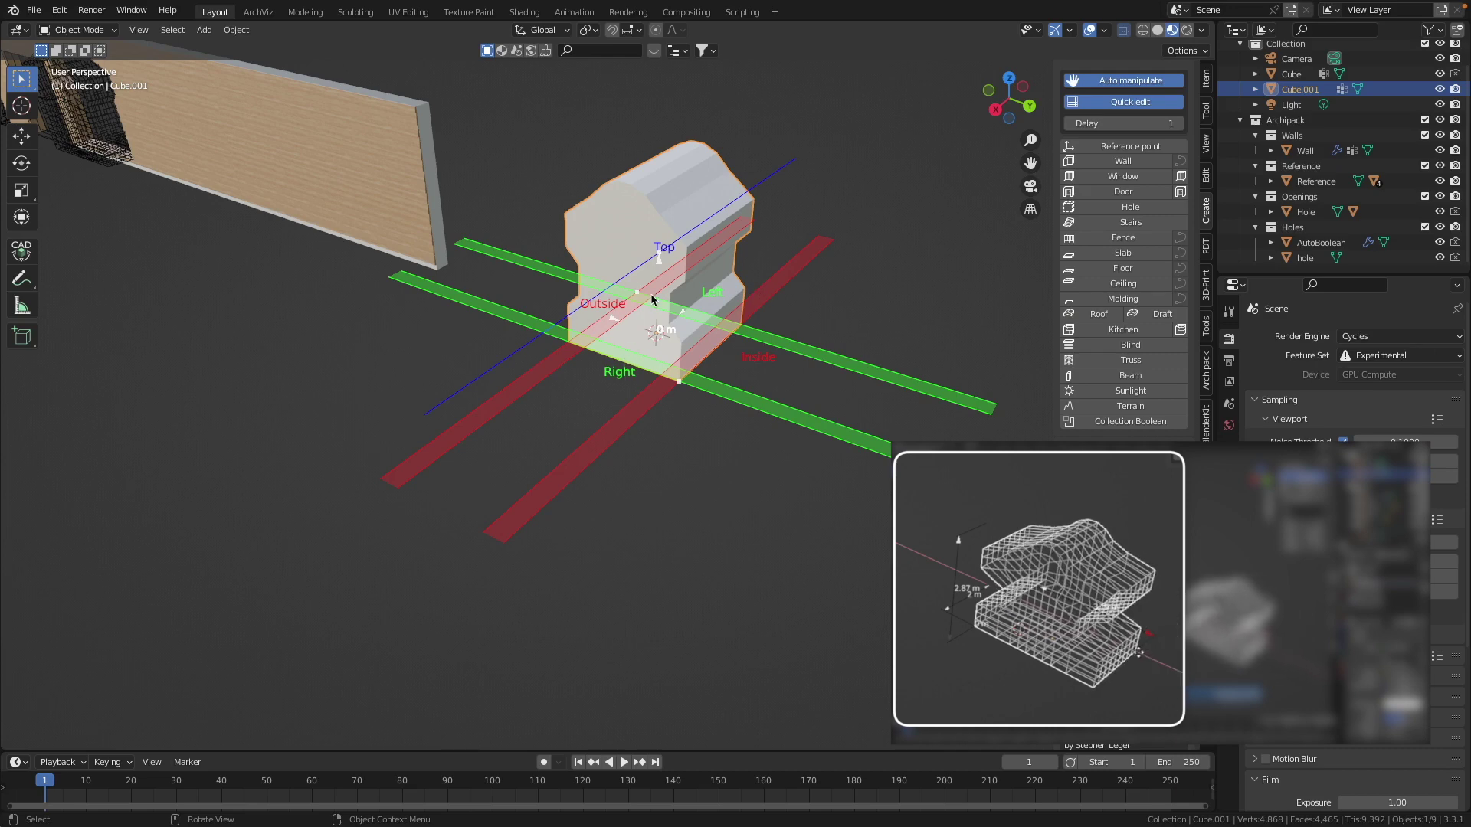
middle_click_drag(651, 299, 559, 421)
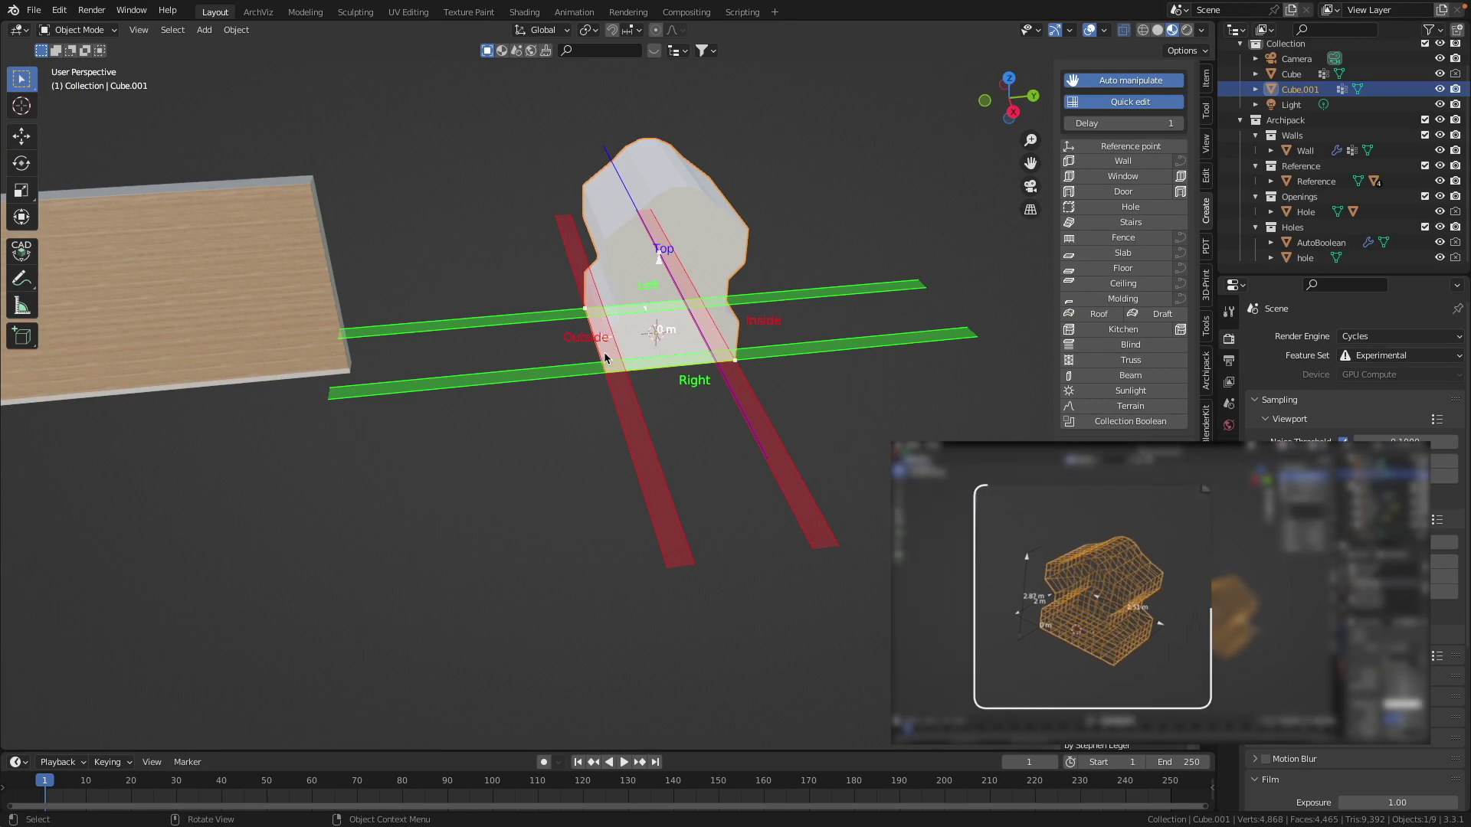
middle_click_drag(605, 347, 756, 347)
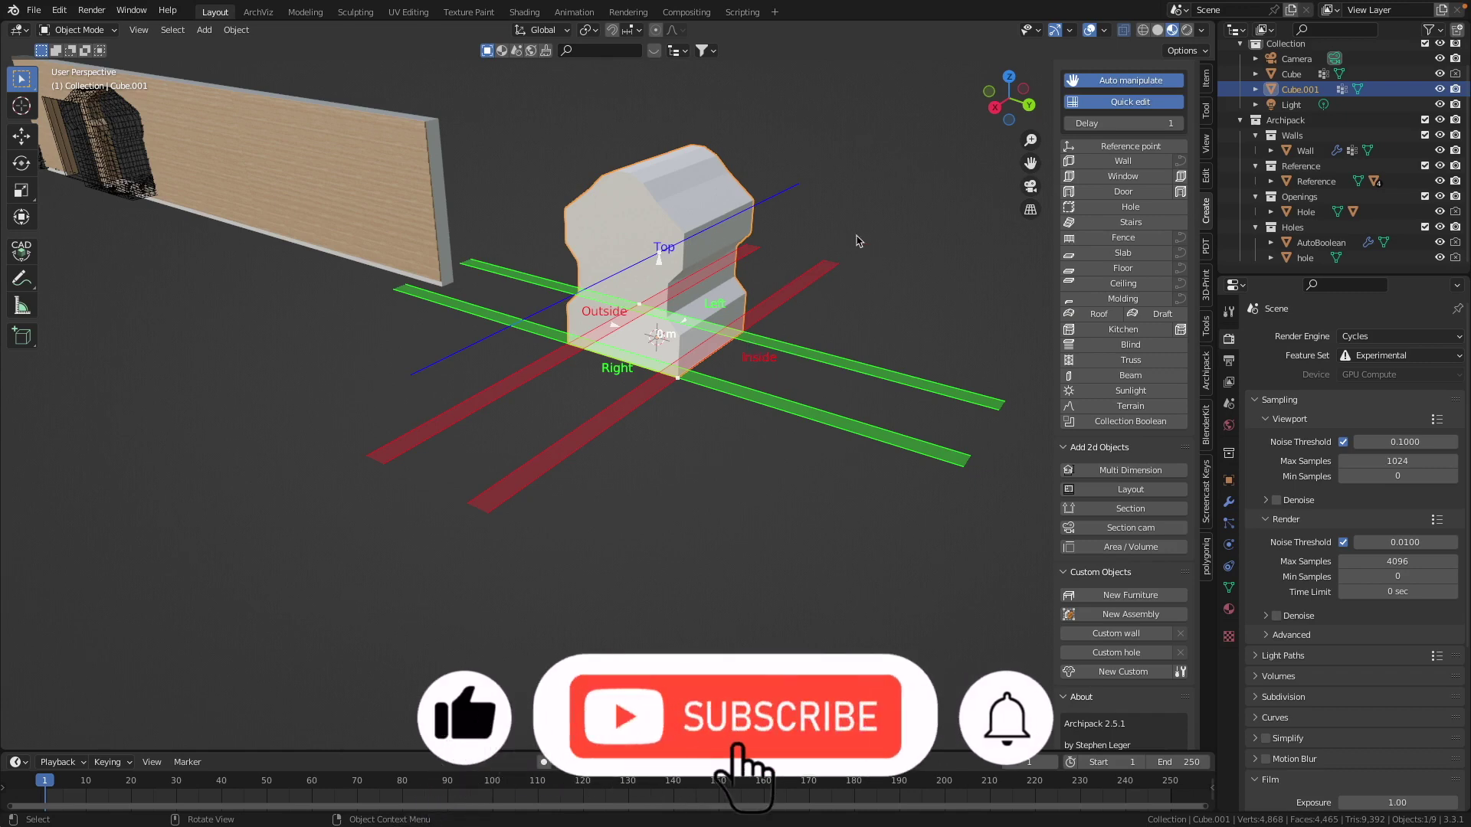
key("Escape")
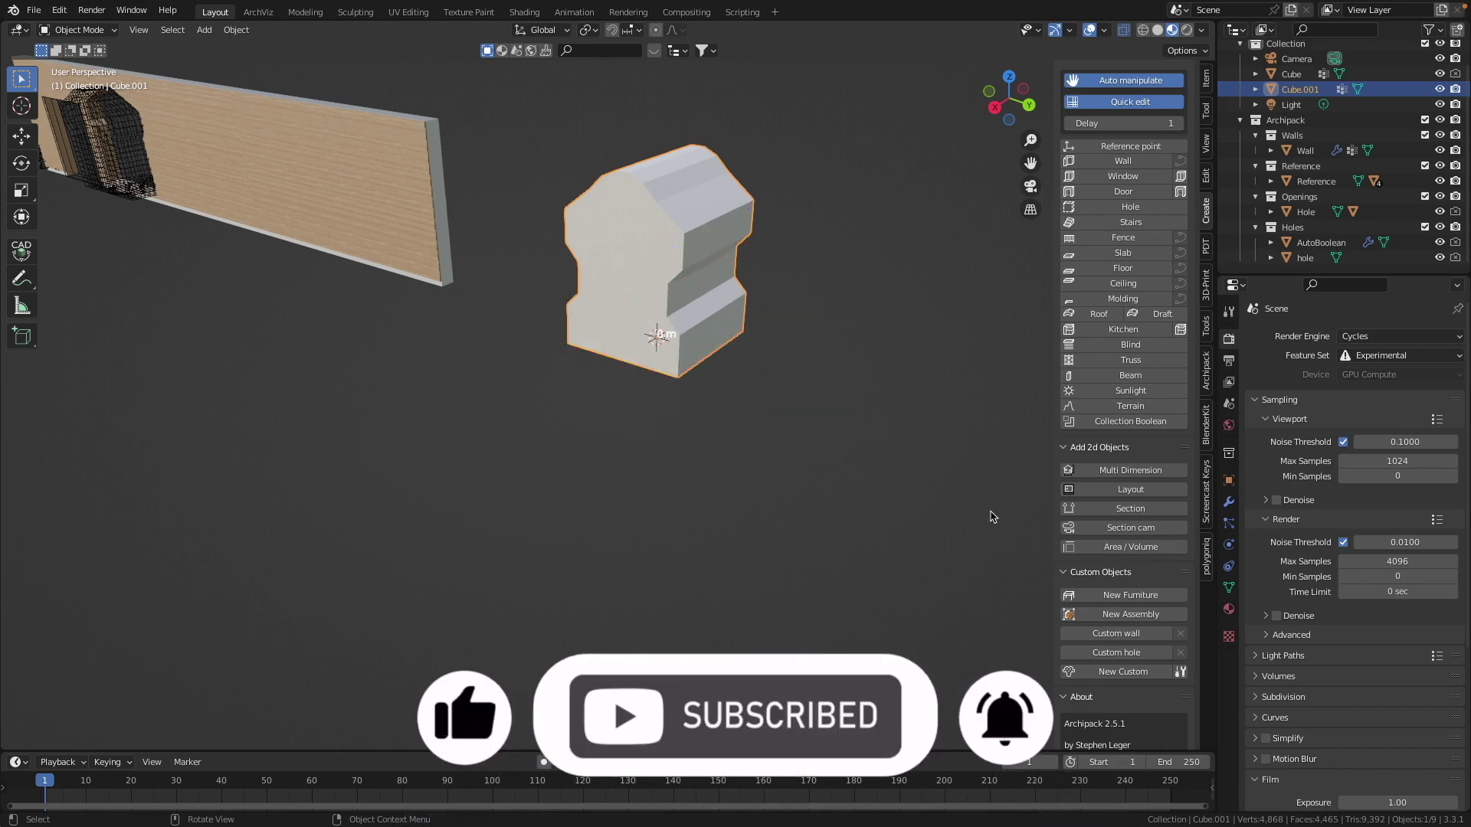
- Accept the proposed manipulator locations for the custom block and stretch its height to about 2.88 m
left_click(1180, 672)
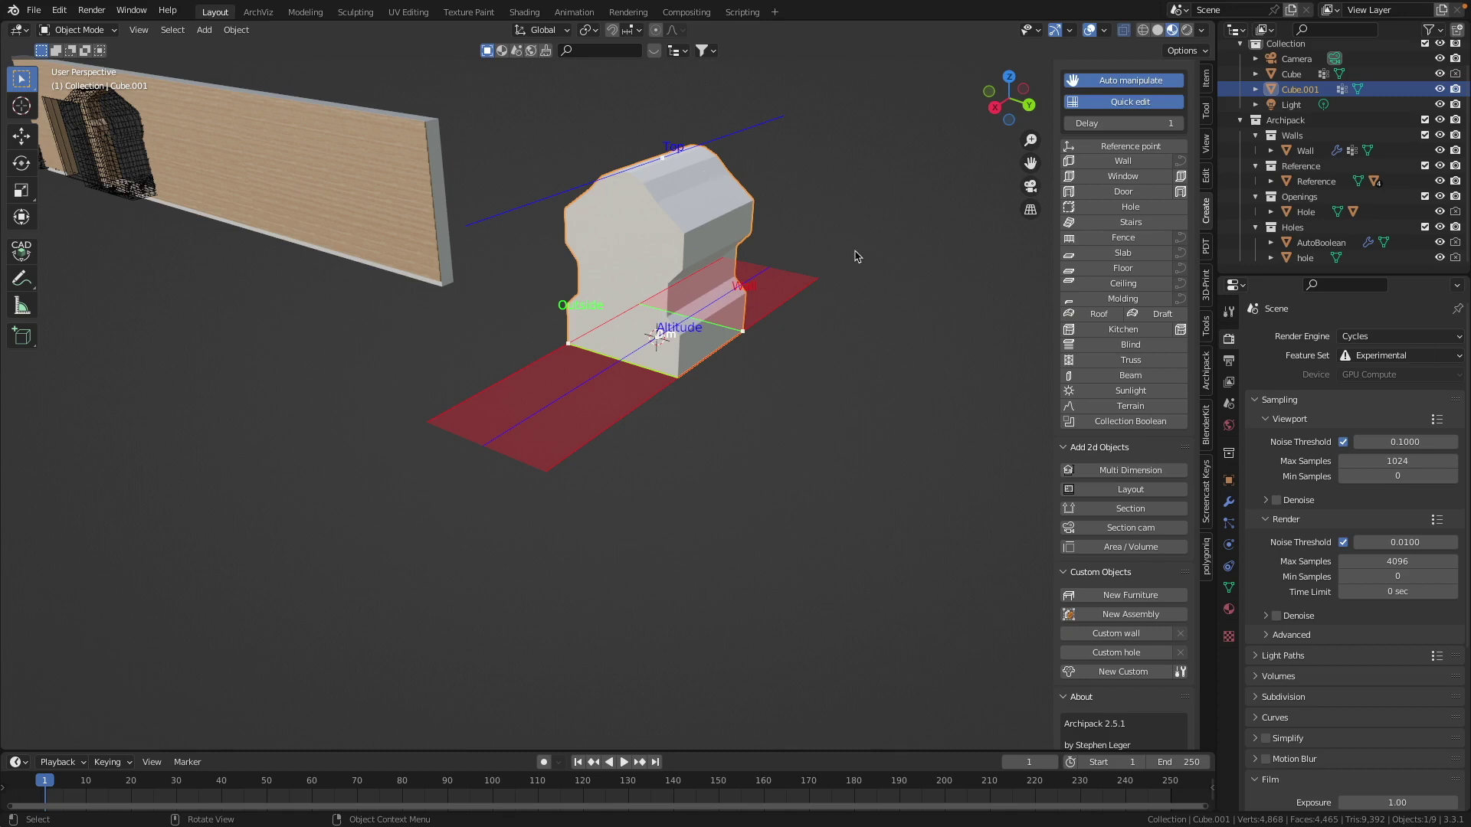
key("Return")
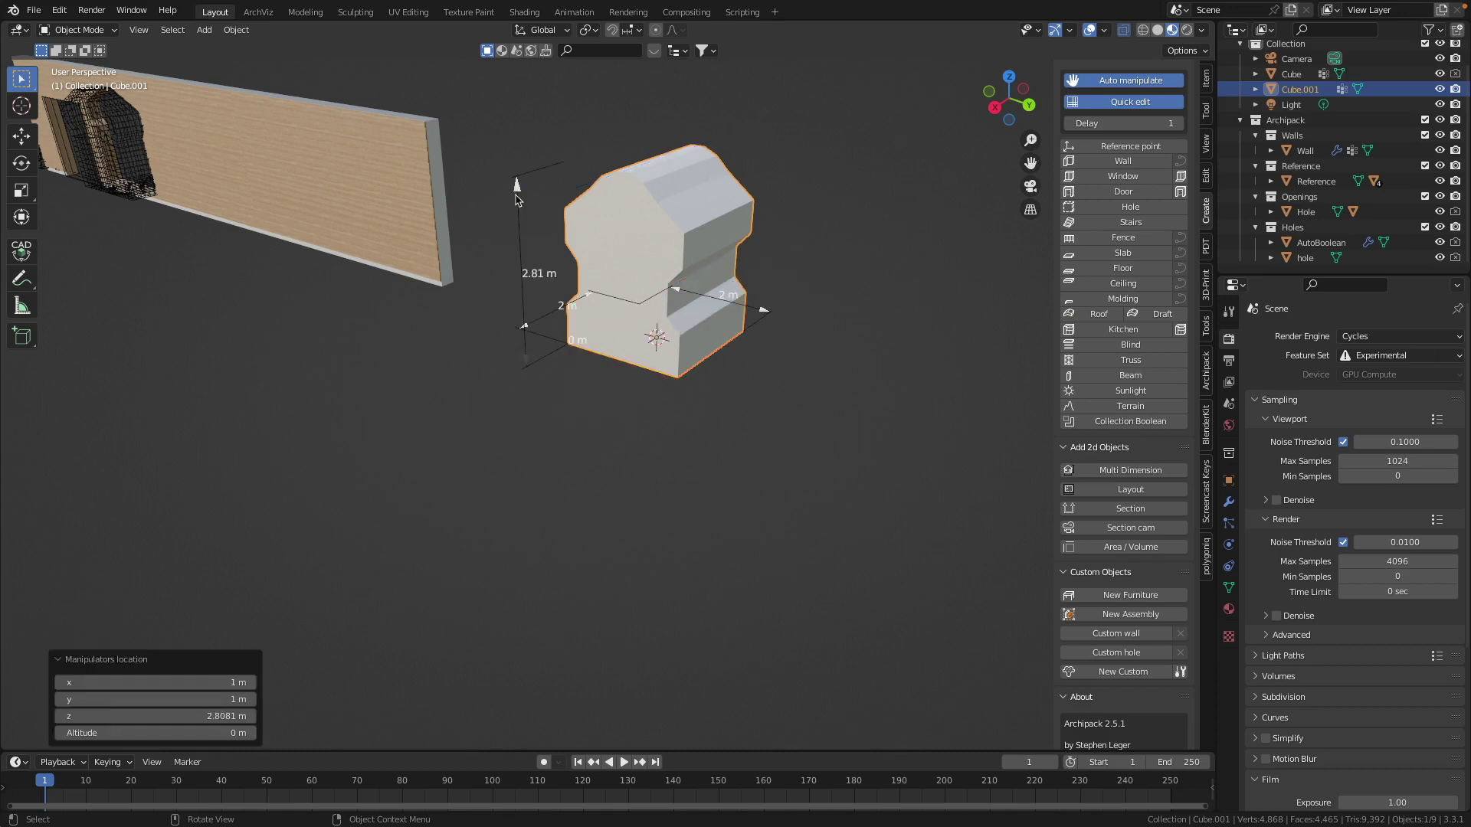
middle_click_drag(515, 195, 524, 197)
key("KP_4")
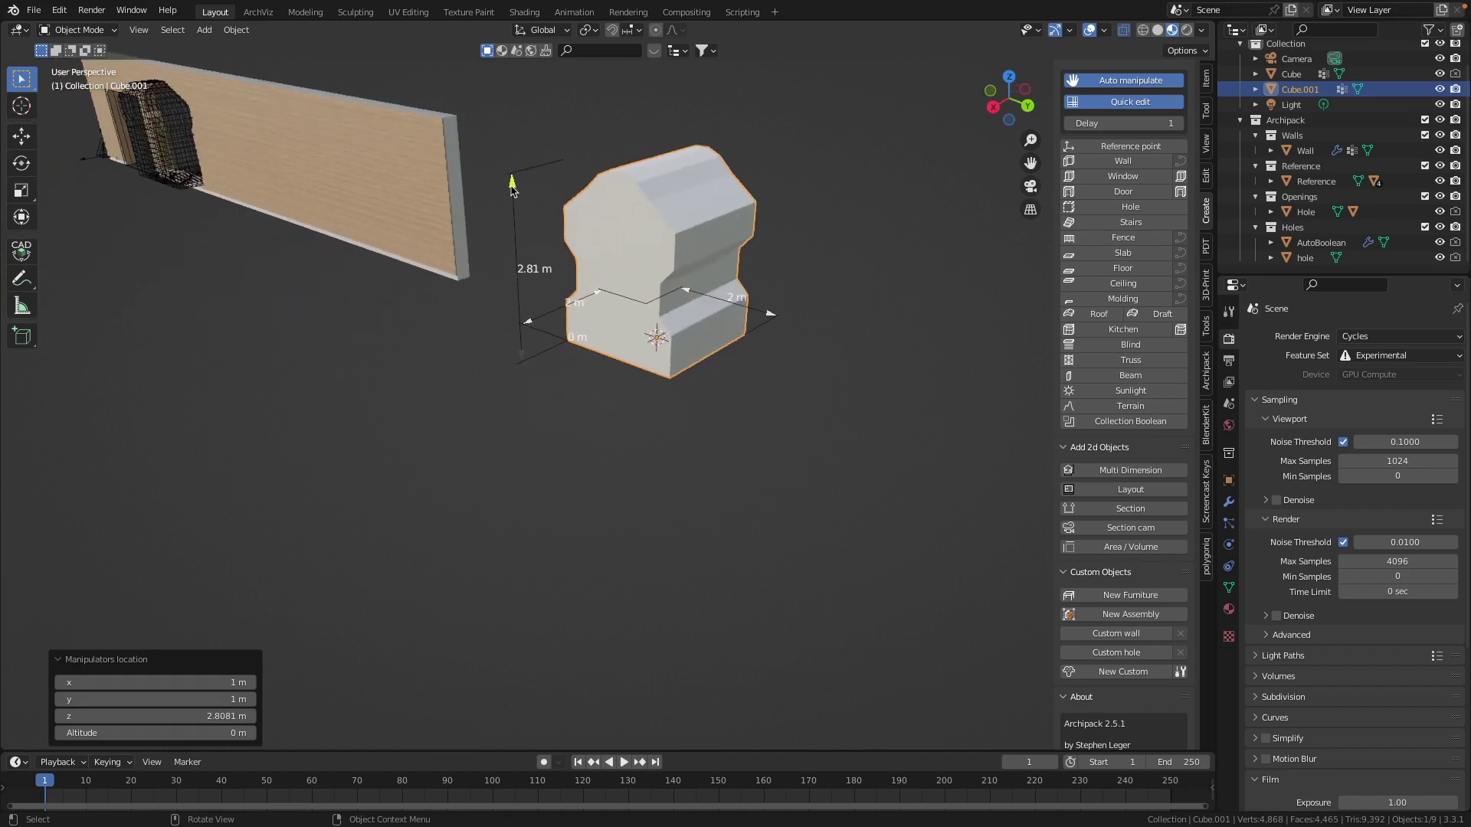
mouse_move(512, 188)
left_mouse_down()
mouse_move(510, 220)
mouse_move(515, 147)
mouse_move(518, 177)
left_mouse_up()
key("KP_4")
key("KP_4")
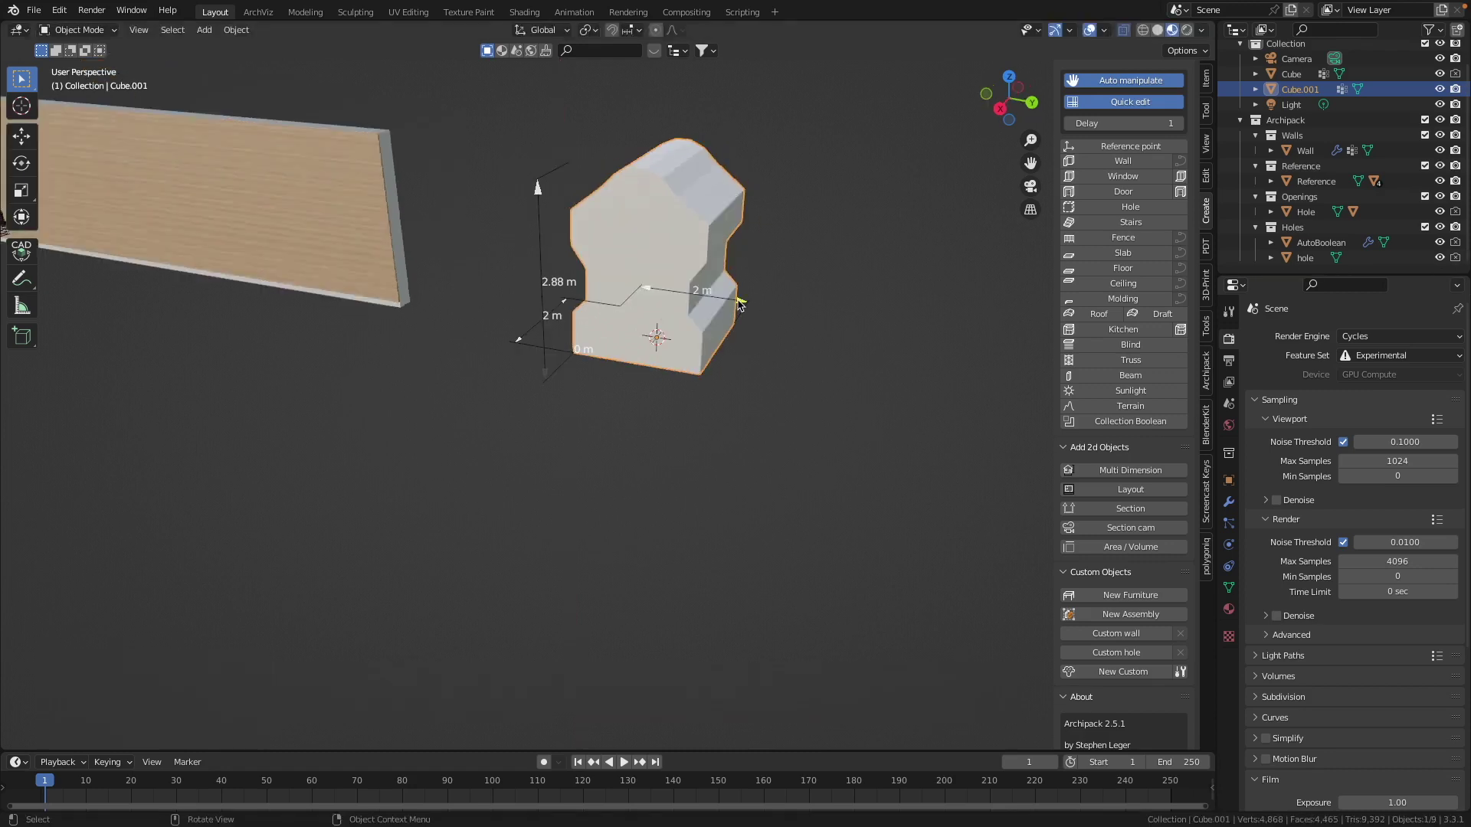
- Try widening the custom block to about 2.4 m and reducing its depth to about 1.69 m, and undo both changes
mouse_move(739, 302)
left_mouse_down()
mouse_move(796, 309)
mouse_move(763, 304)
left_mouse_up()
left_click_drag(524, 341, 585, 331)
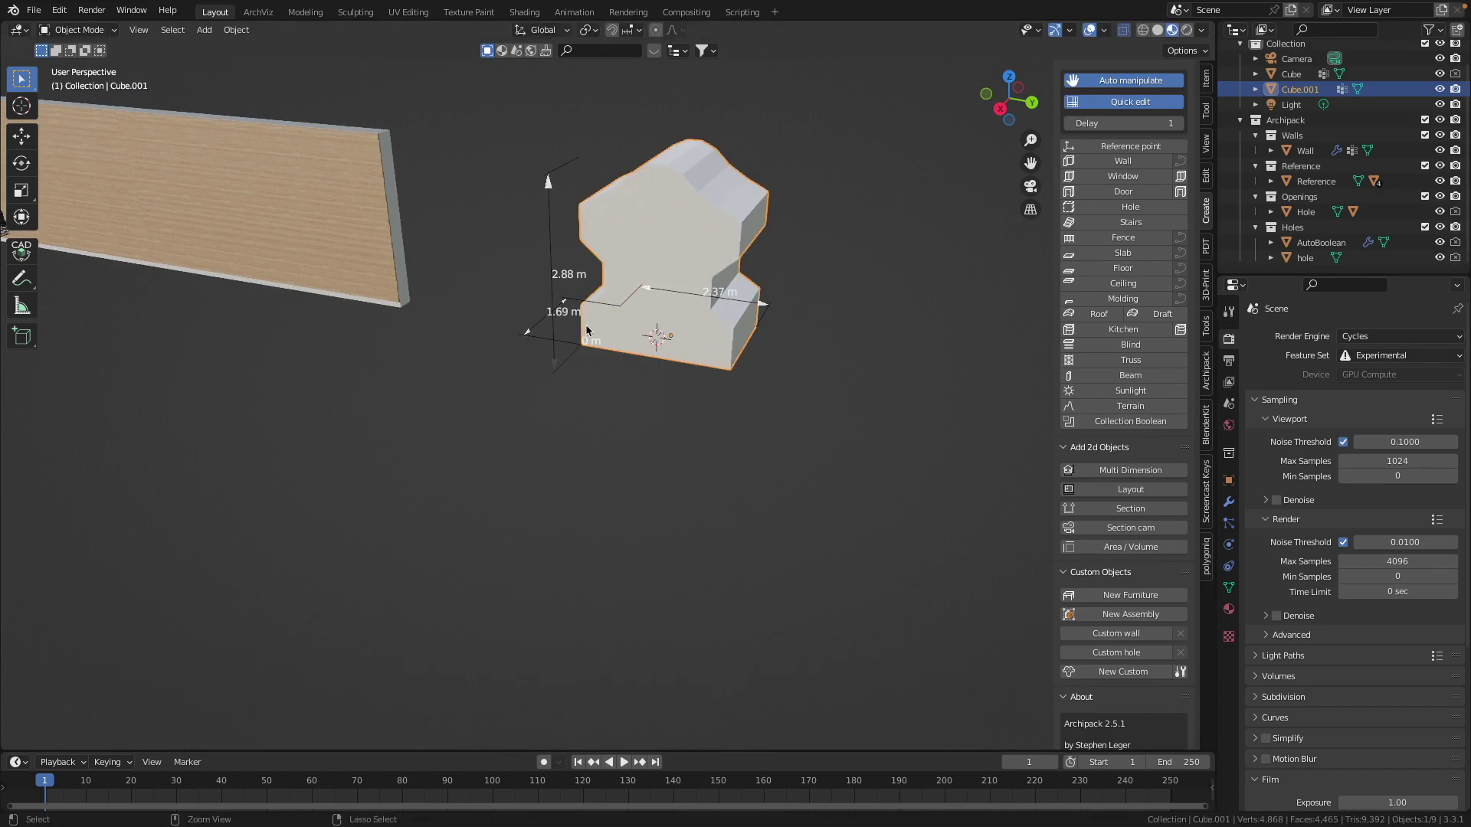
key("ctrl+z")
key("ctrl+z")
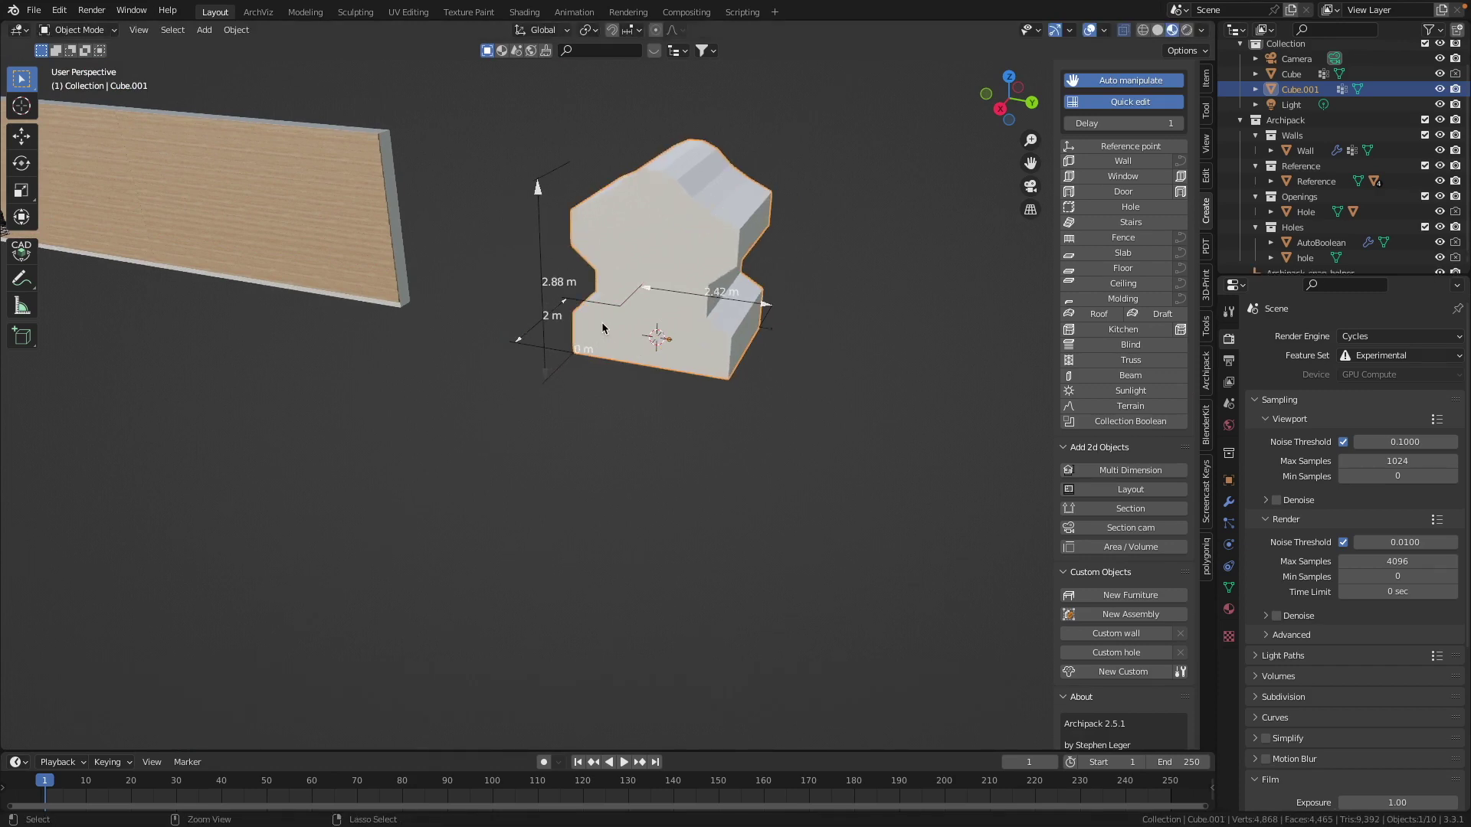
left_click(847, 352)
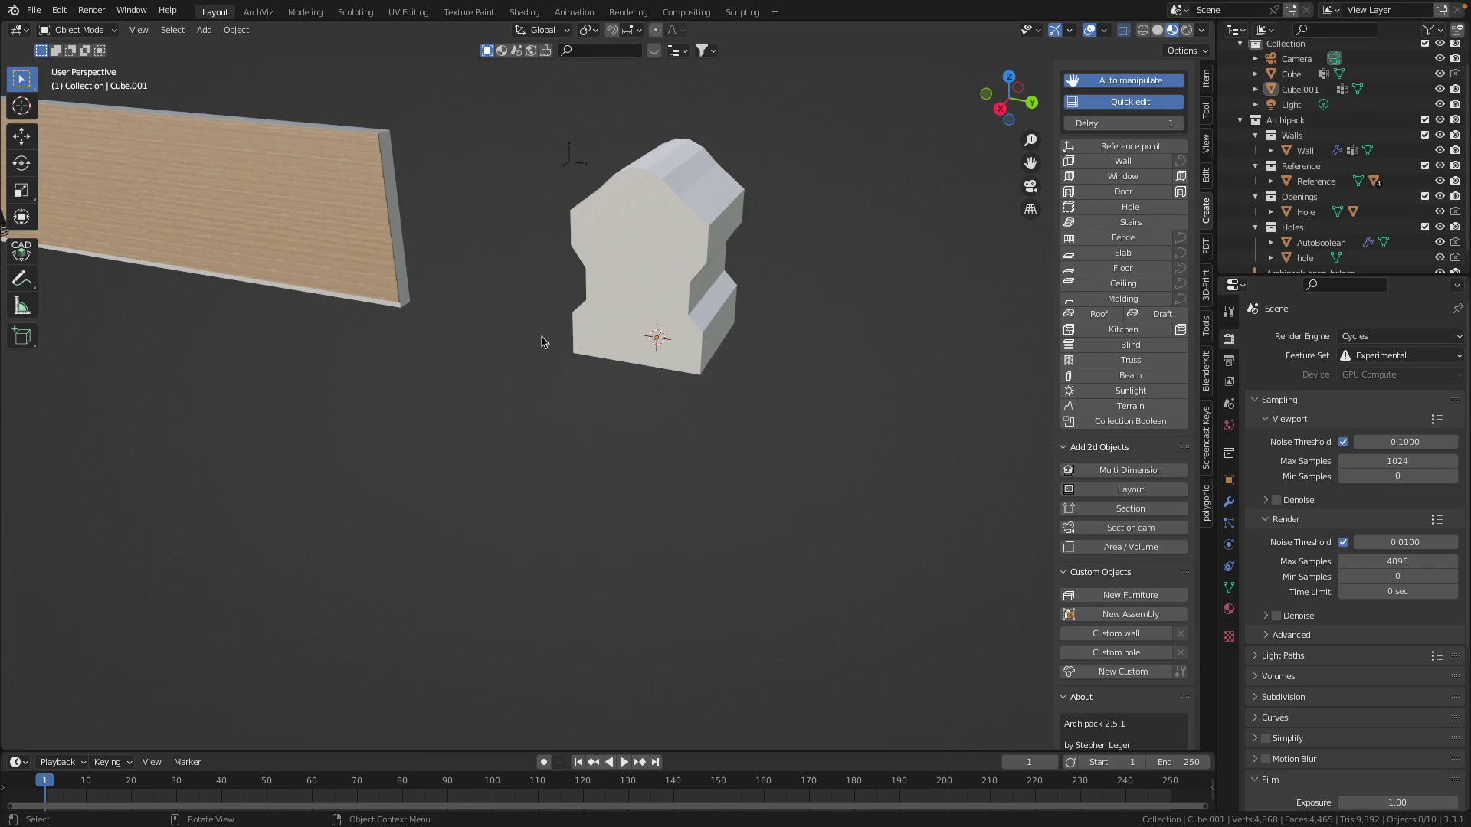
- Convert the custom block into a custom hole
left_click(668, 254)
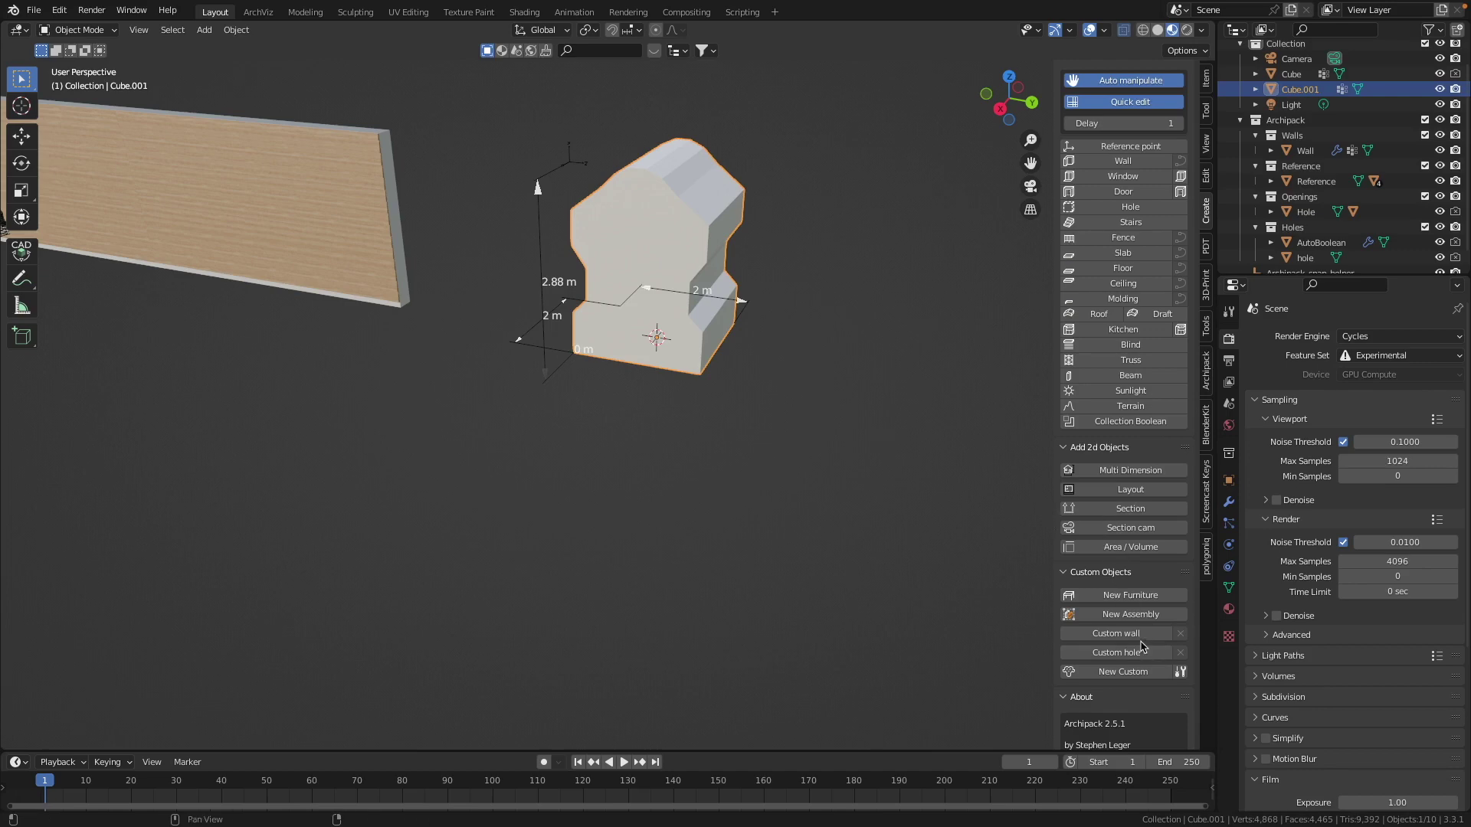
left_click(1119, 654)
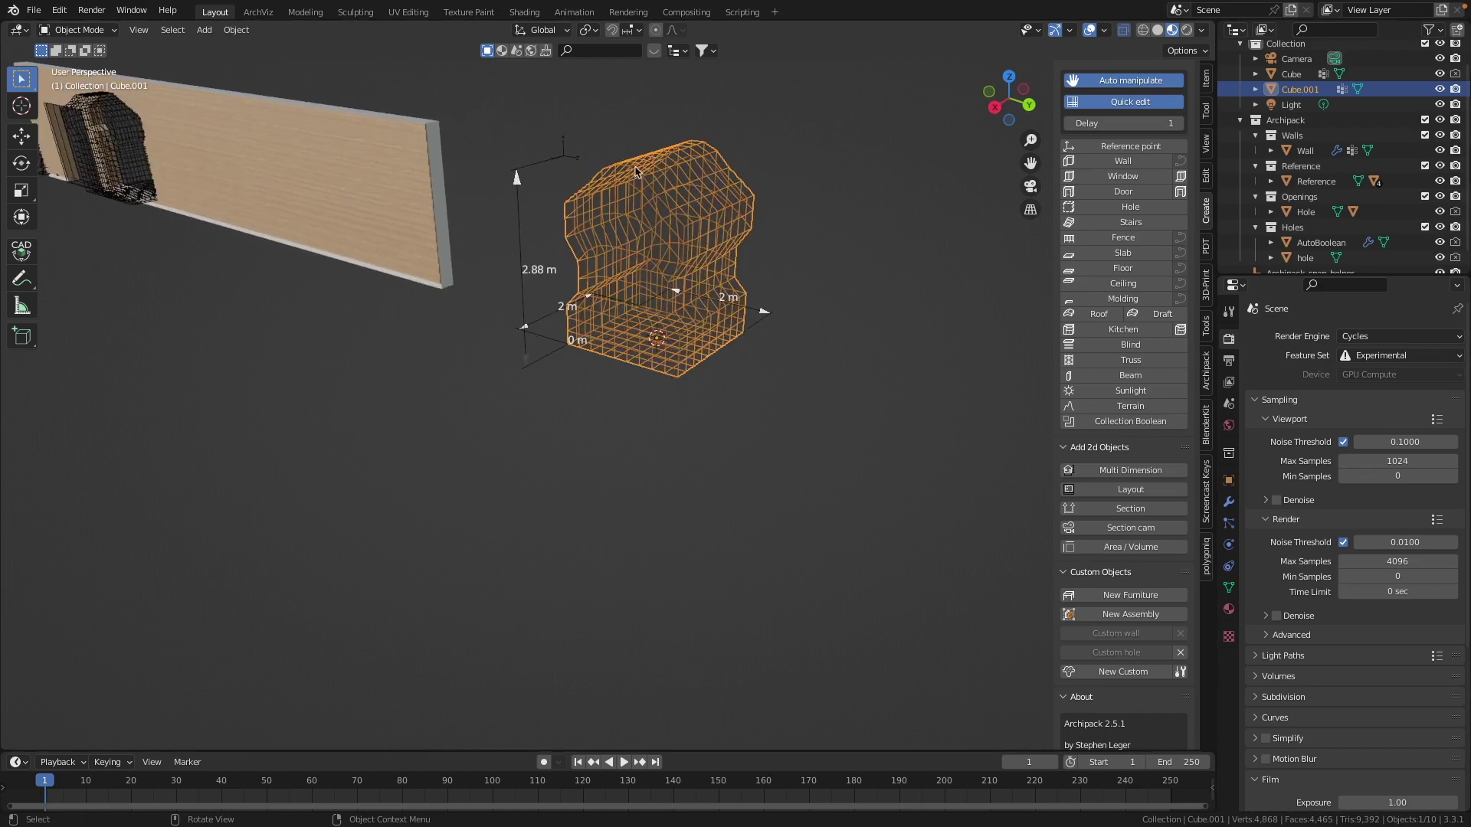
mouse_move(635, 270)
middle_mouse_down()
mouse_move(663, 268)
mouse_move(635, 268)
middle_mouse_up()
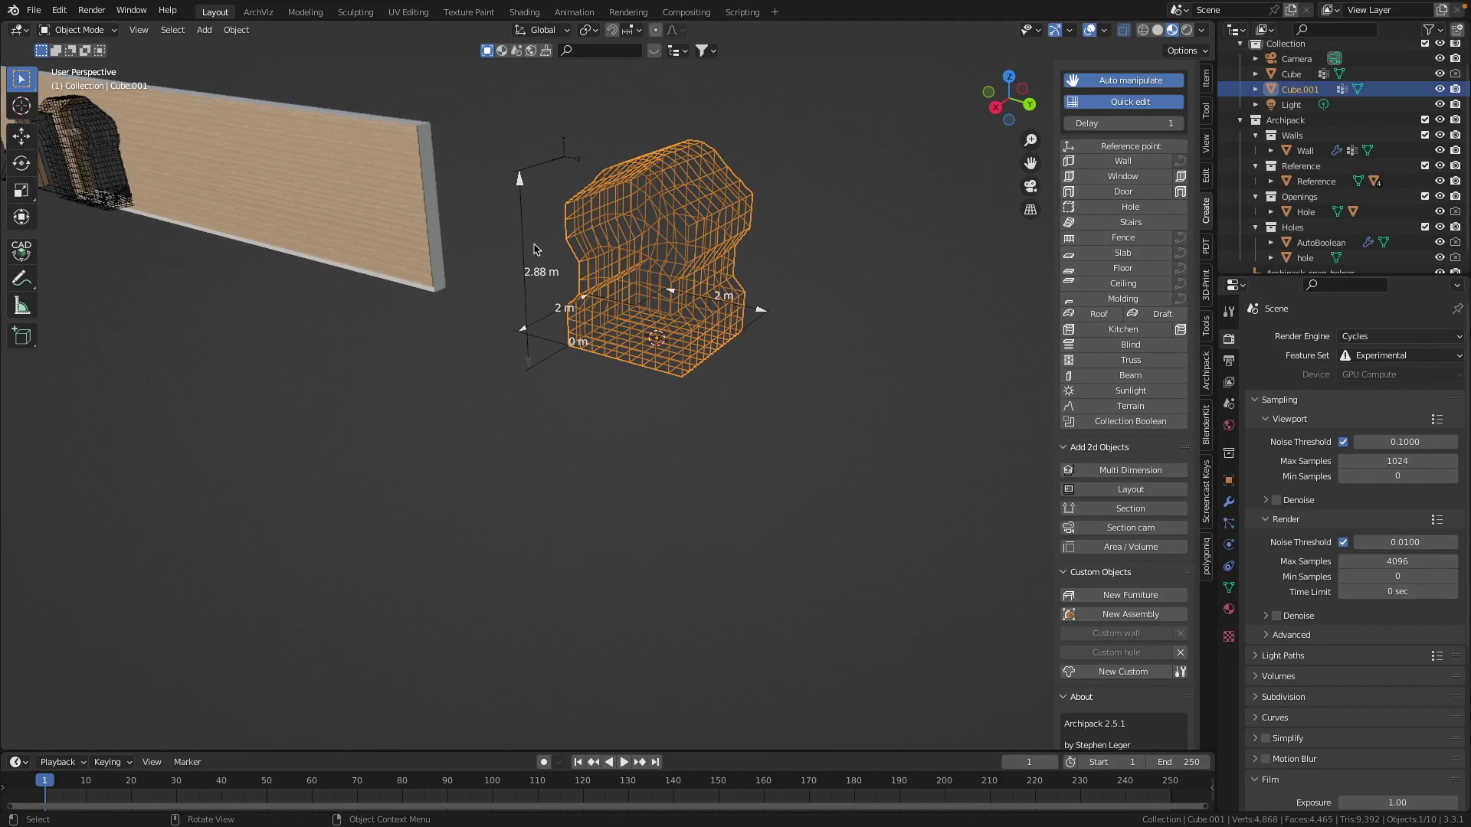
- Raise the wall's height so the wall stands taller than the custom hole
left_click(387, 200)
middle_click_drag(388, 201, 394, 203, "shift")
left_click_drag(400, 92, 409, 47)
middle_click_drag(489, 228, 640, 266, "shift")
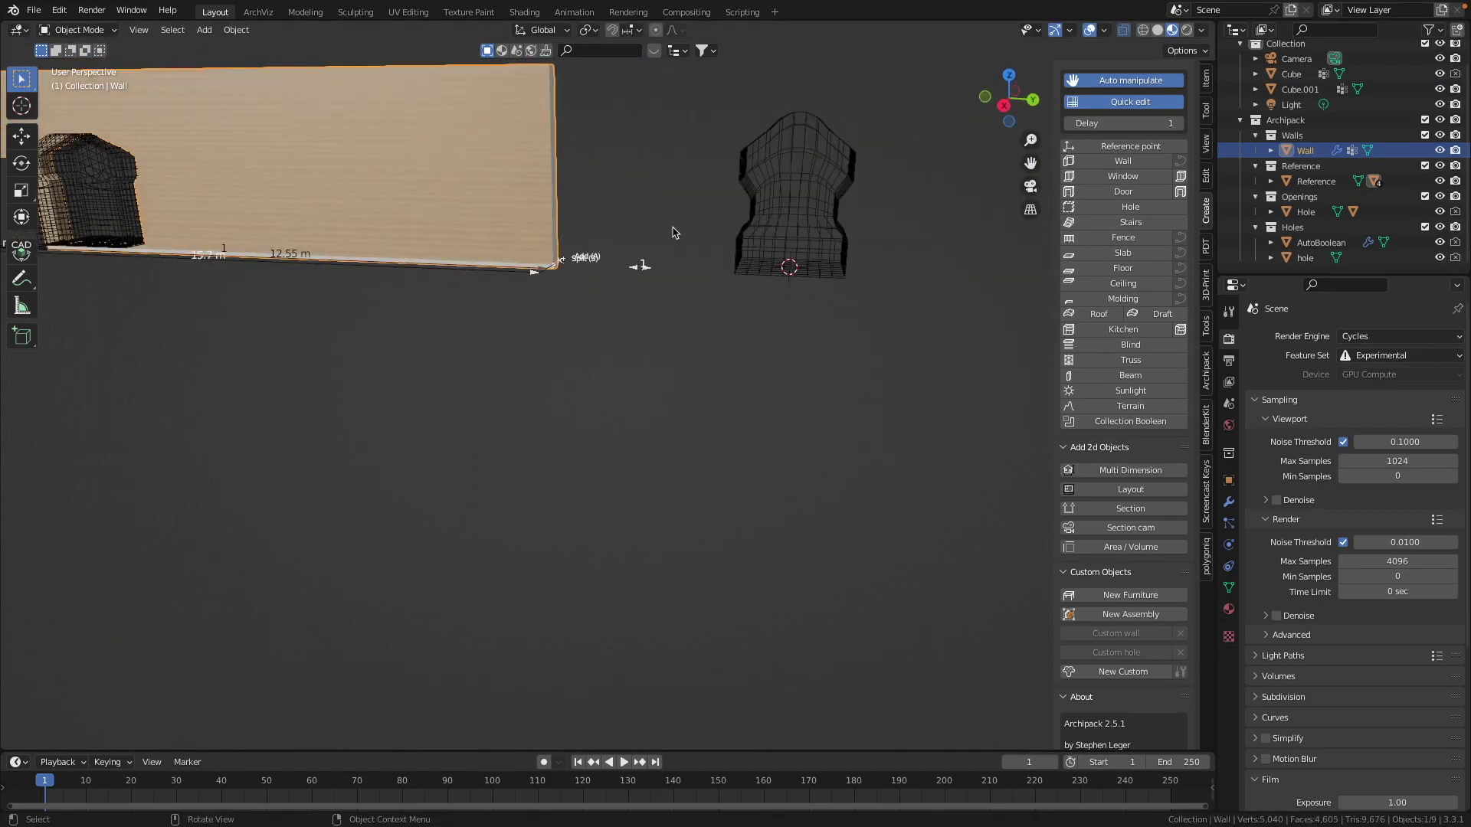
- Move the custom hole along Y into the wall near its free end and raise it about 0.19 m along Z
left_click(795, 213)
middle_click_drag(794, 213, 801, 290)
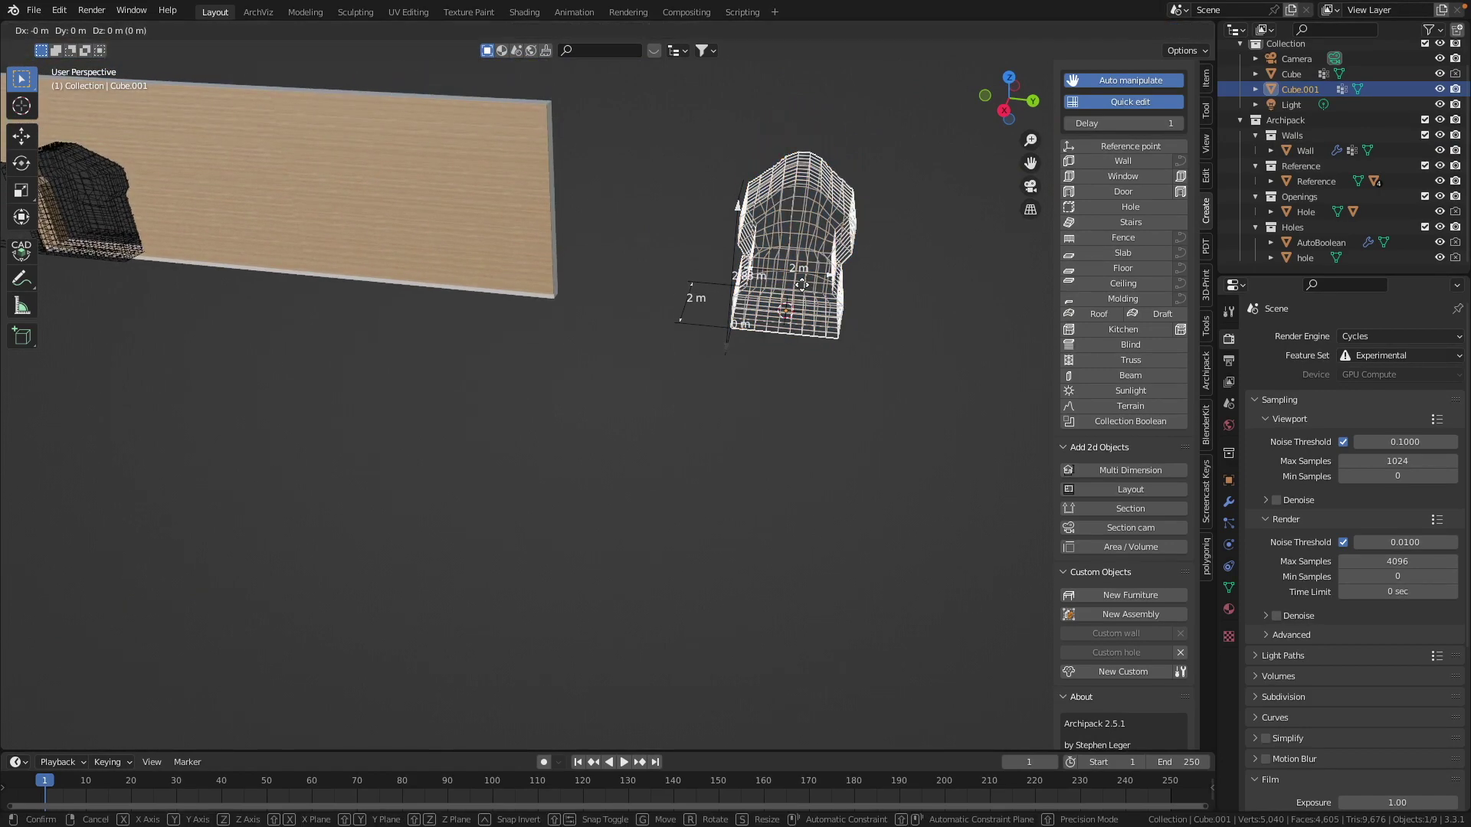
key("y")
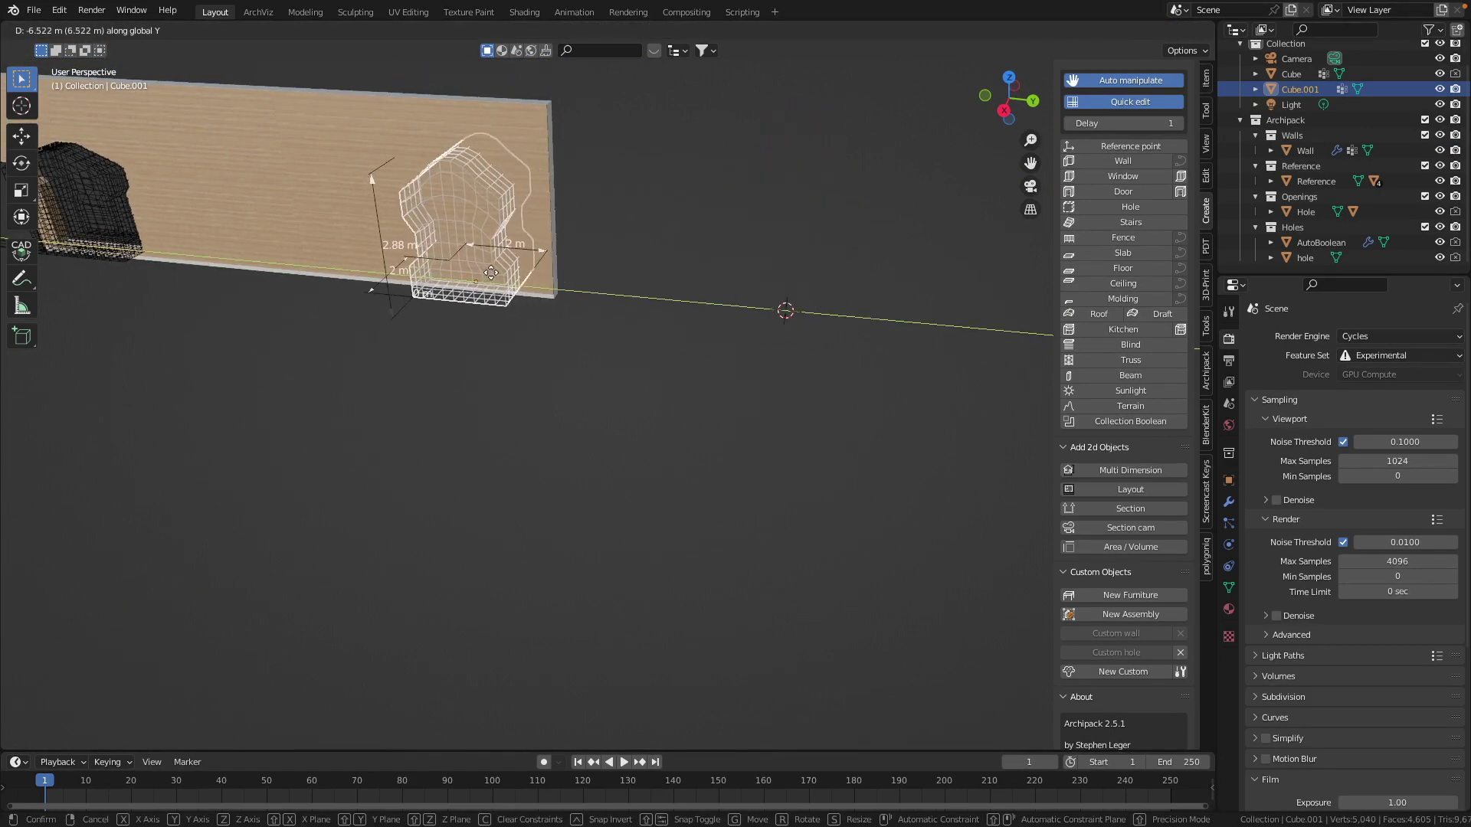
left_click(467, 276)
middle_click_drag(466, 276, 481, 212)
key("g")
key("z")
left_click(456, 234)
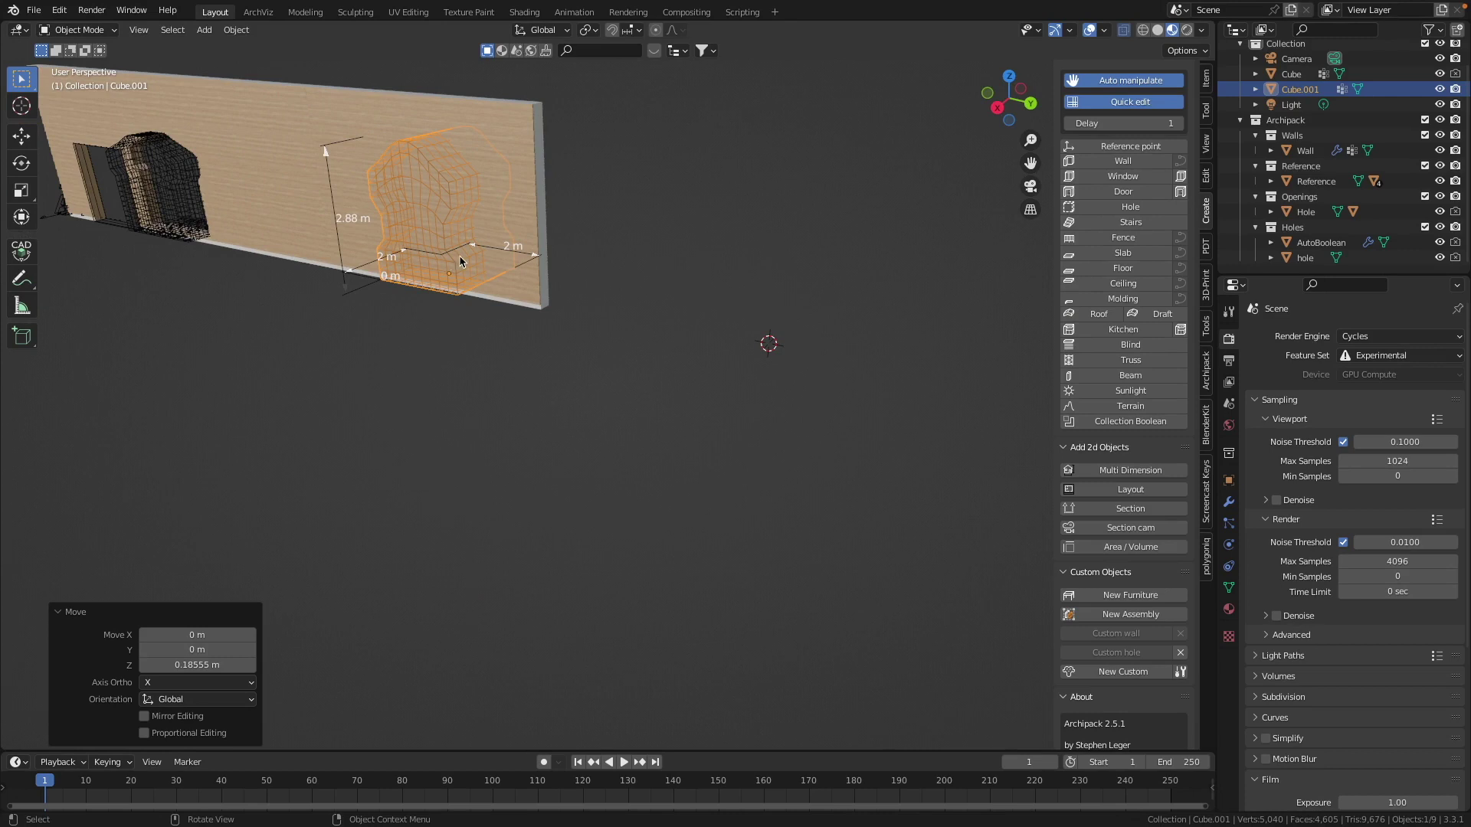
- Run Auto Boolean on the wall to cut the custom hole through it
left_click(489, 117)
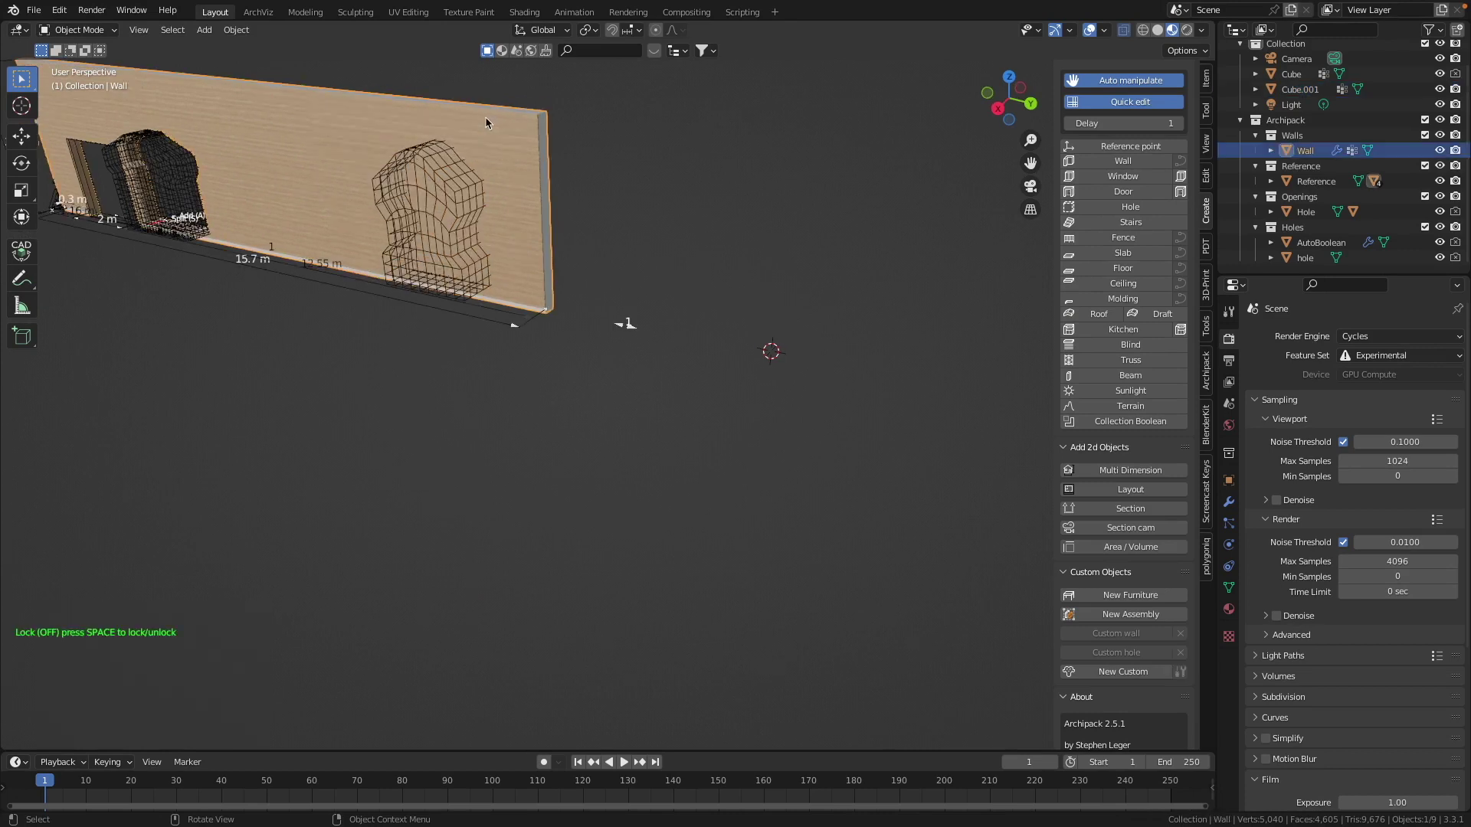
left_click(1206, 381)
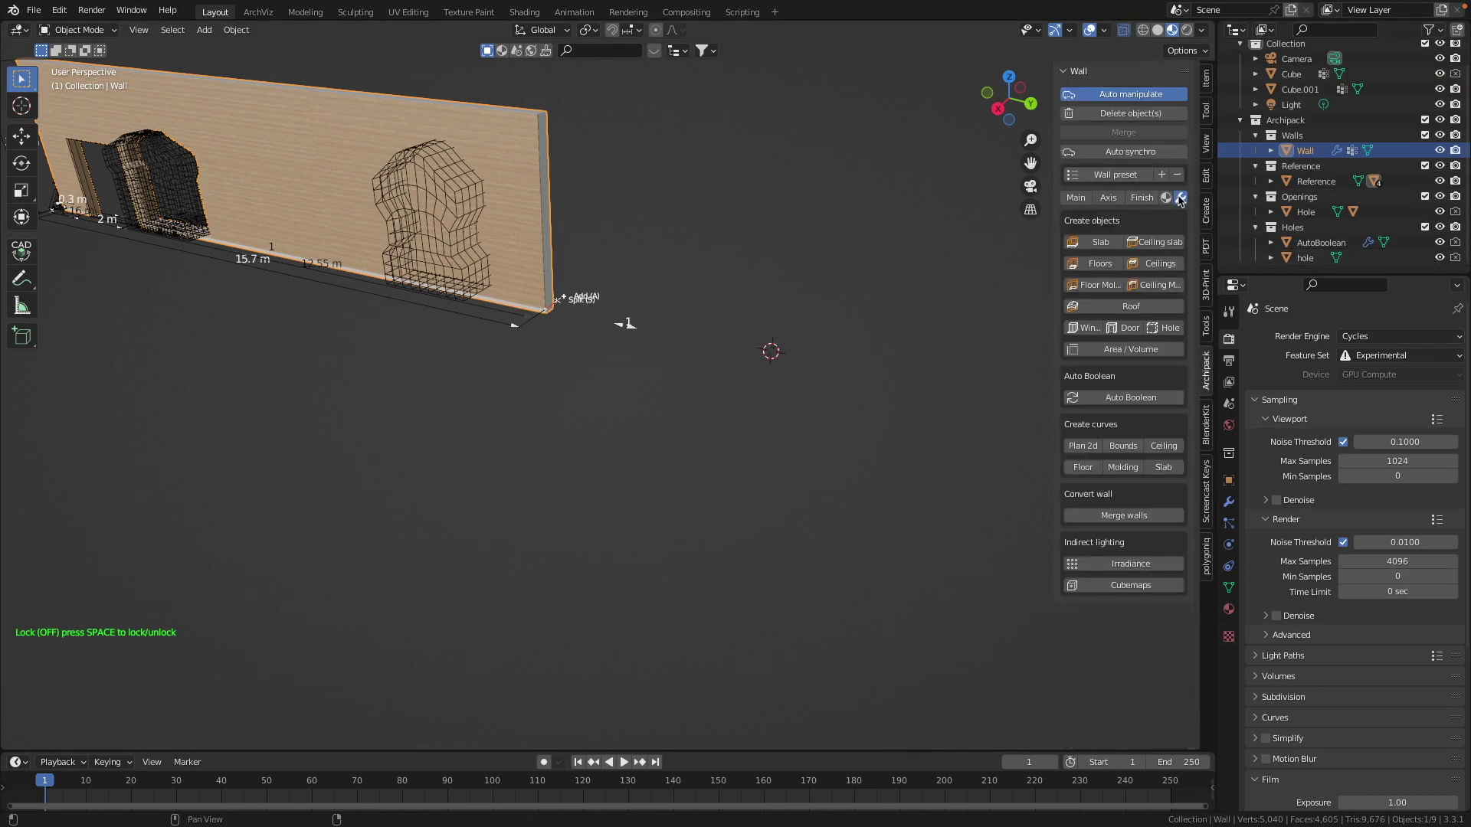
left_click(1131, 397)
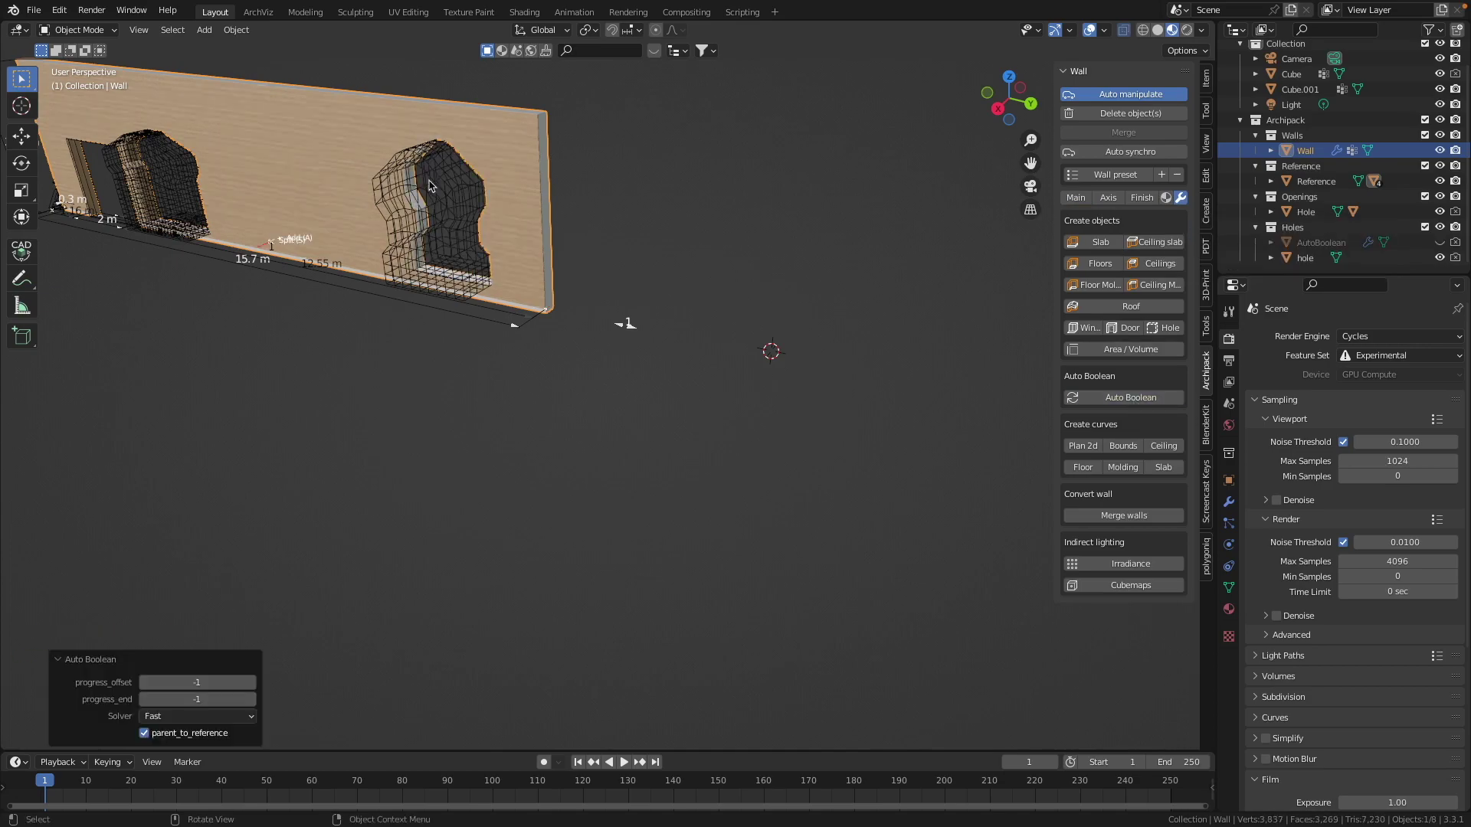
- Examine the new opening's shape and the material on its inner faces from both sides of the wall
scroll(431, 186, "up", 5)
scroll(392, 196, "down", 2)
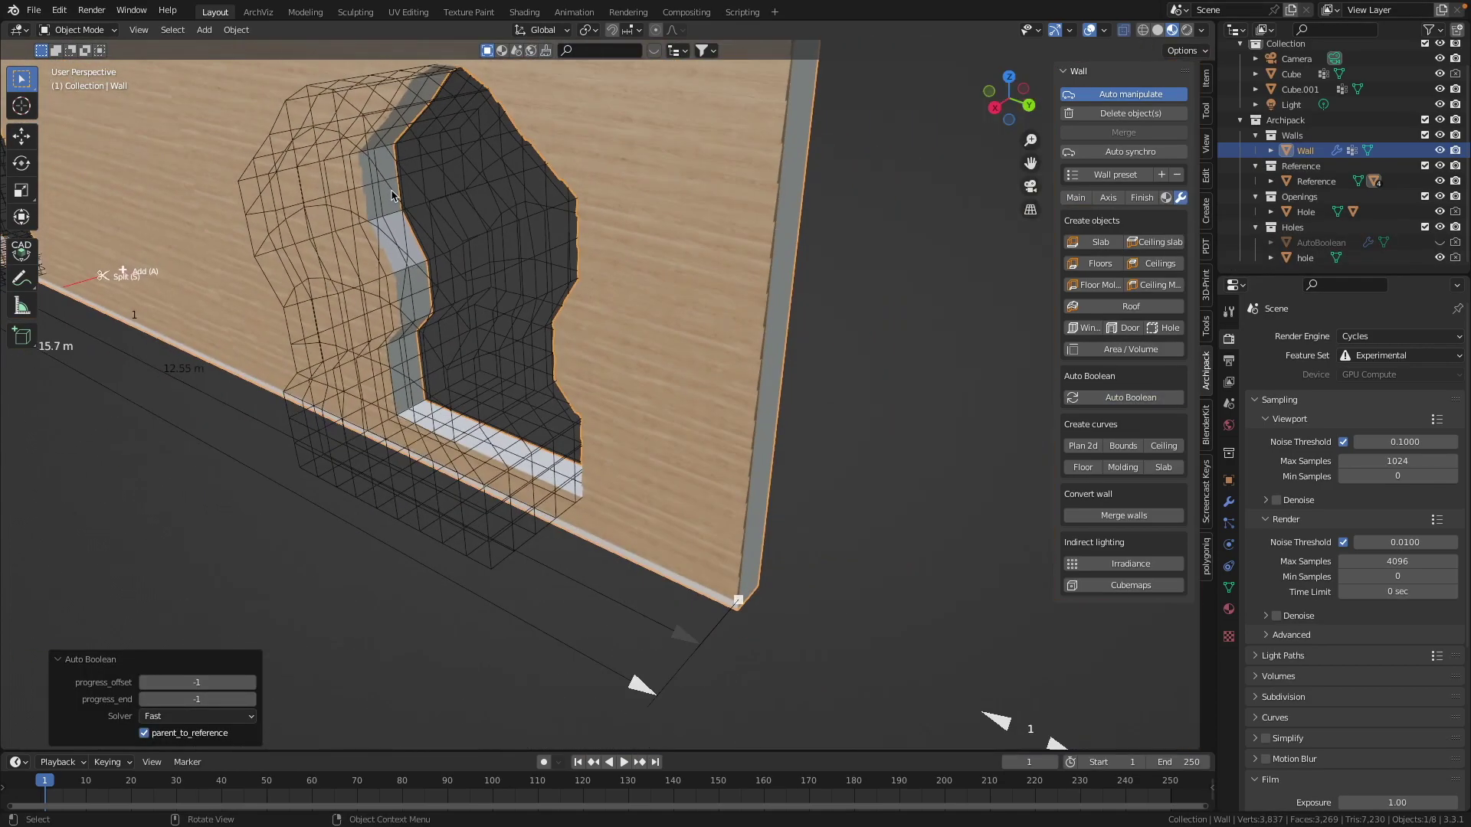
scroll(391, 196, "down", 2)
middle_click_drag(391, 197, 372, 174)
scroll(371, 173, "up", 6)
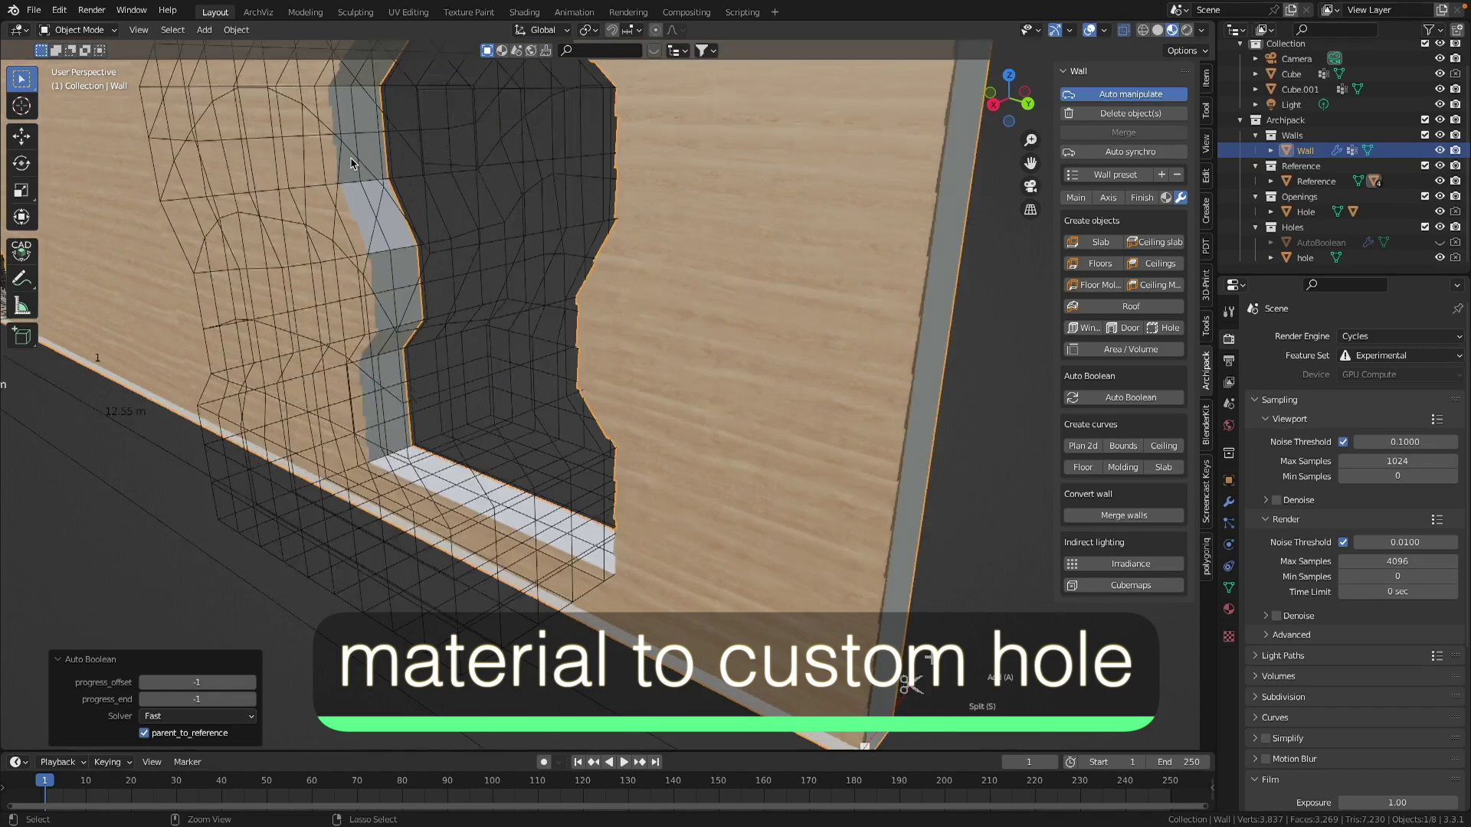
scroll(377, 208, "down", 4)
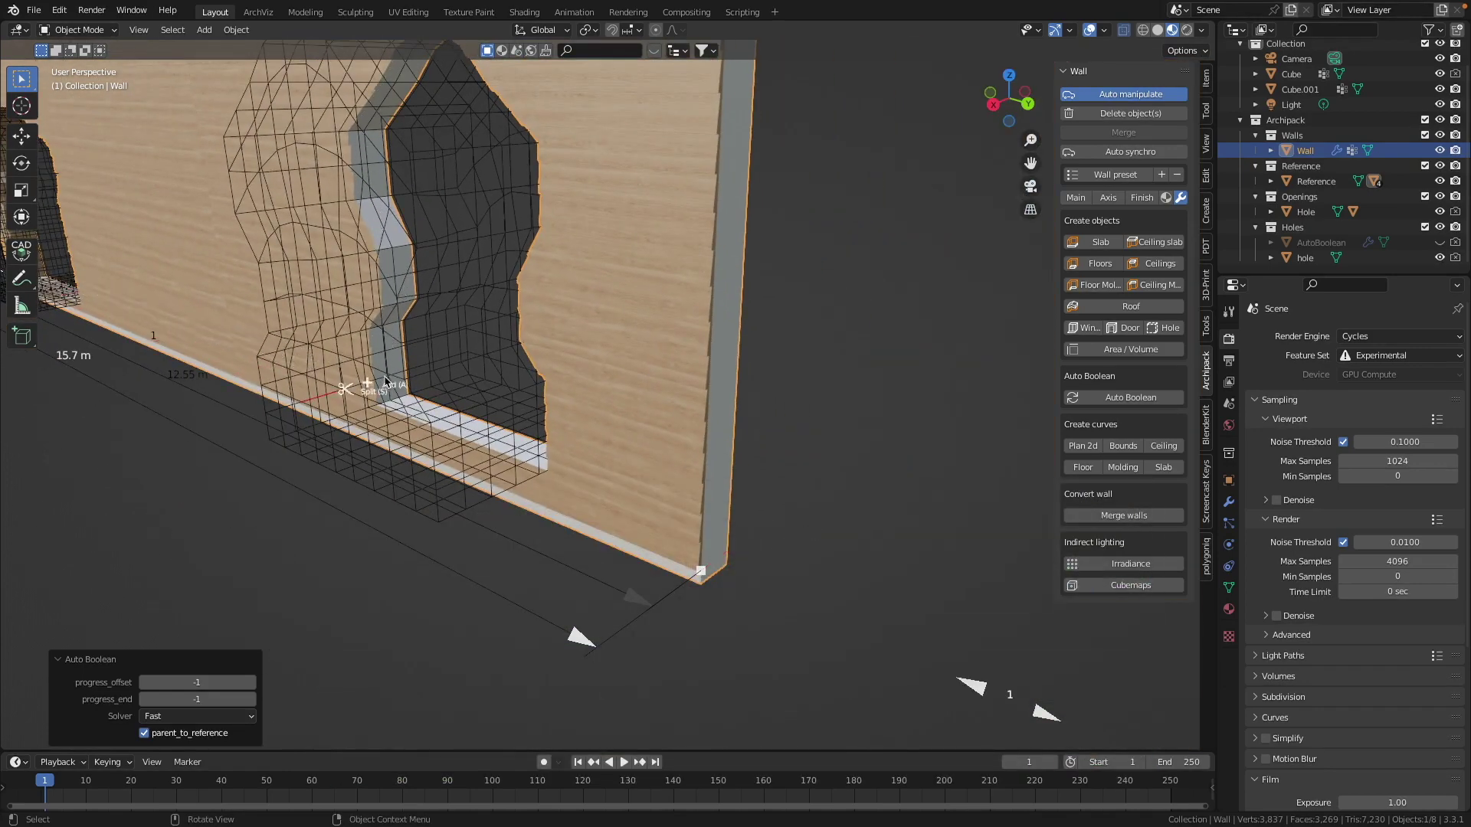
middle_click_drag(380, 271, 608, 205)
scroll(485, 187, "up", 2)
scroll(485, 187, "down", 4)
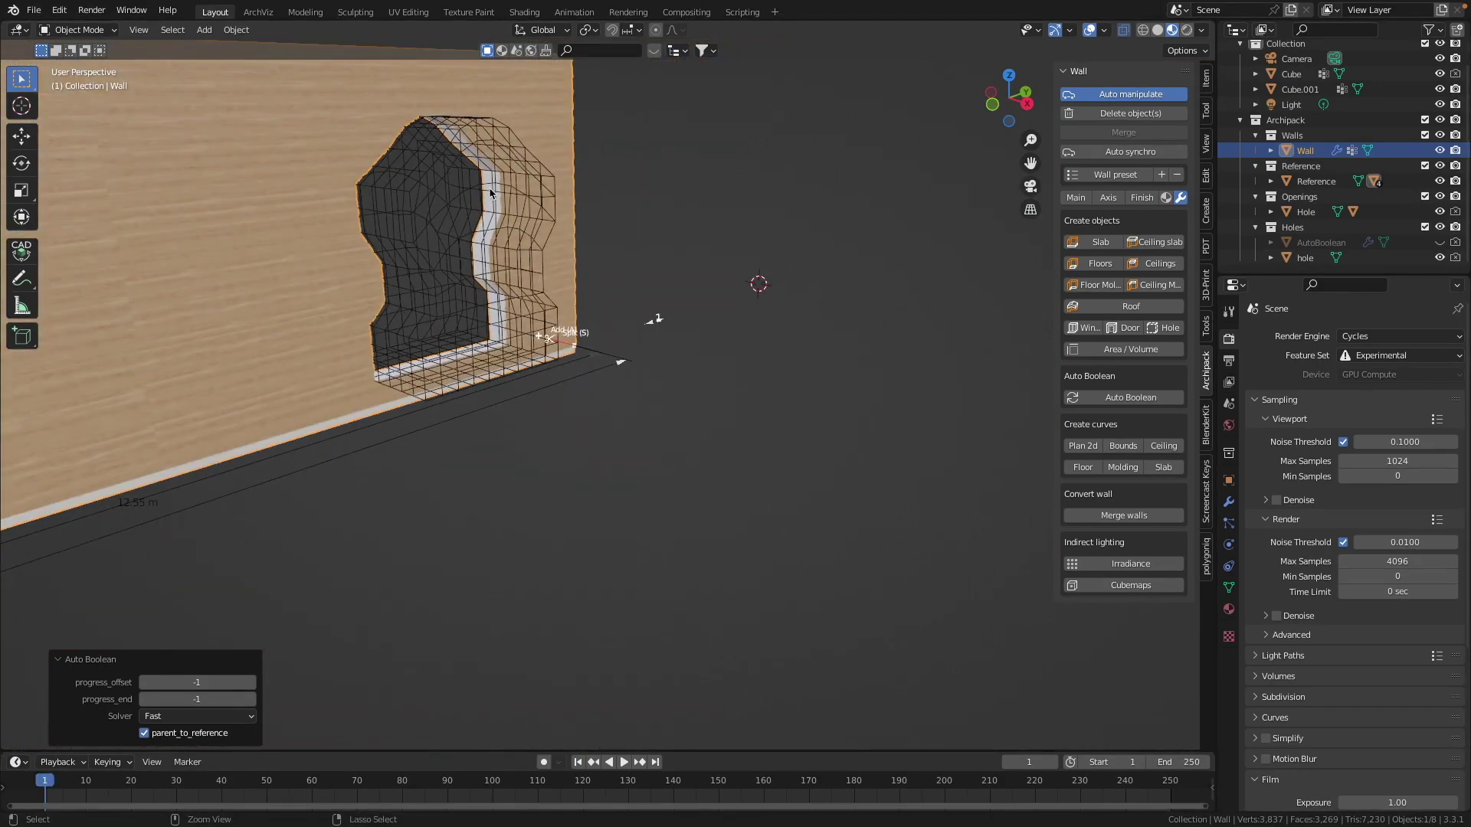
- Open the custom hole's mesh in Edit Mode and view it from the top in orthographic projection
left_click(513, 170)
middle_click_drag(514, 171, 507, 171)
key("Tab")
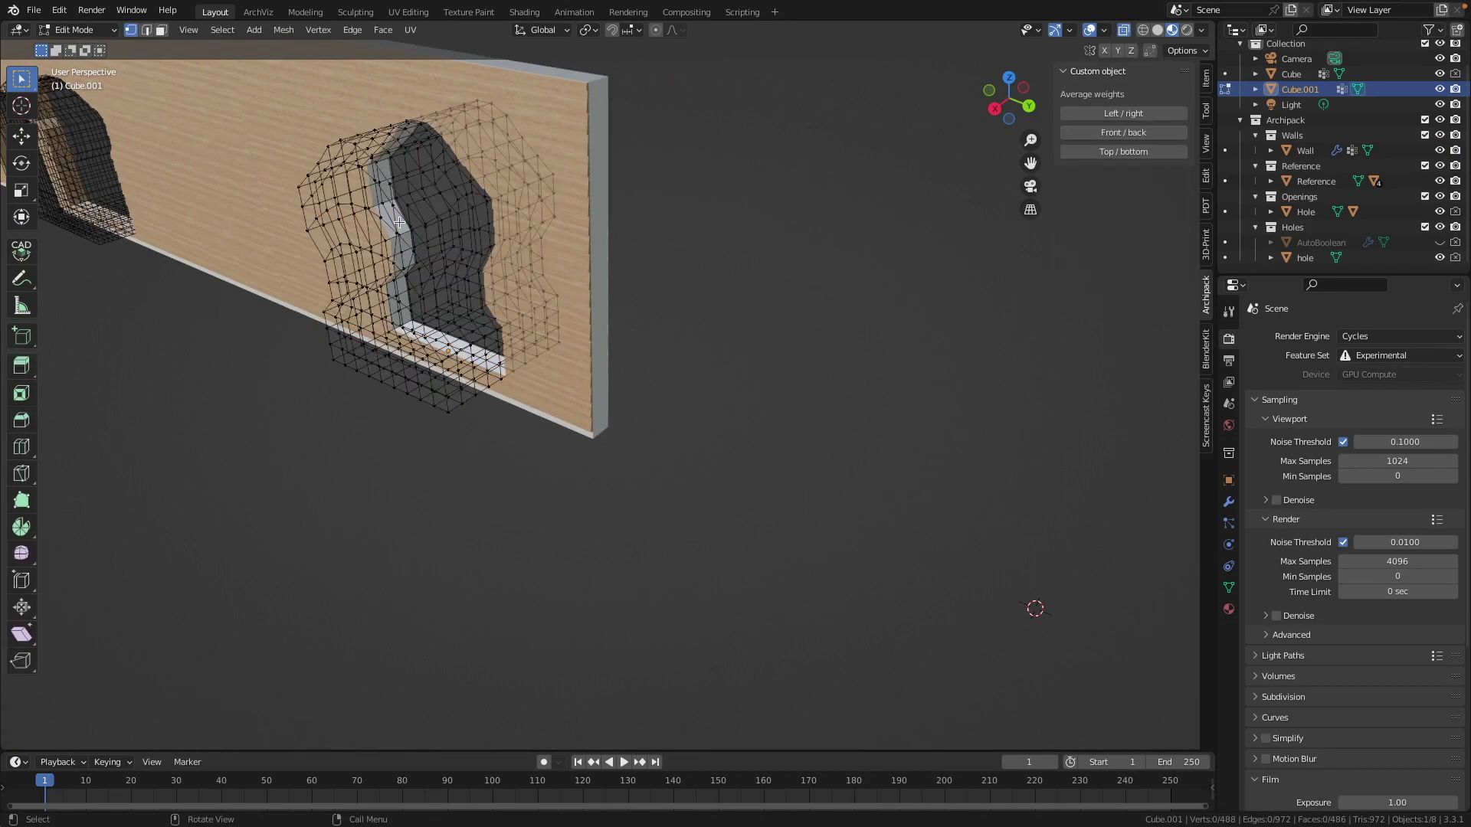
middle_click_drag(398, 222, 557, 179)
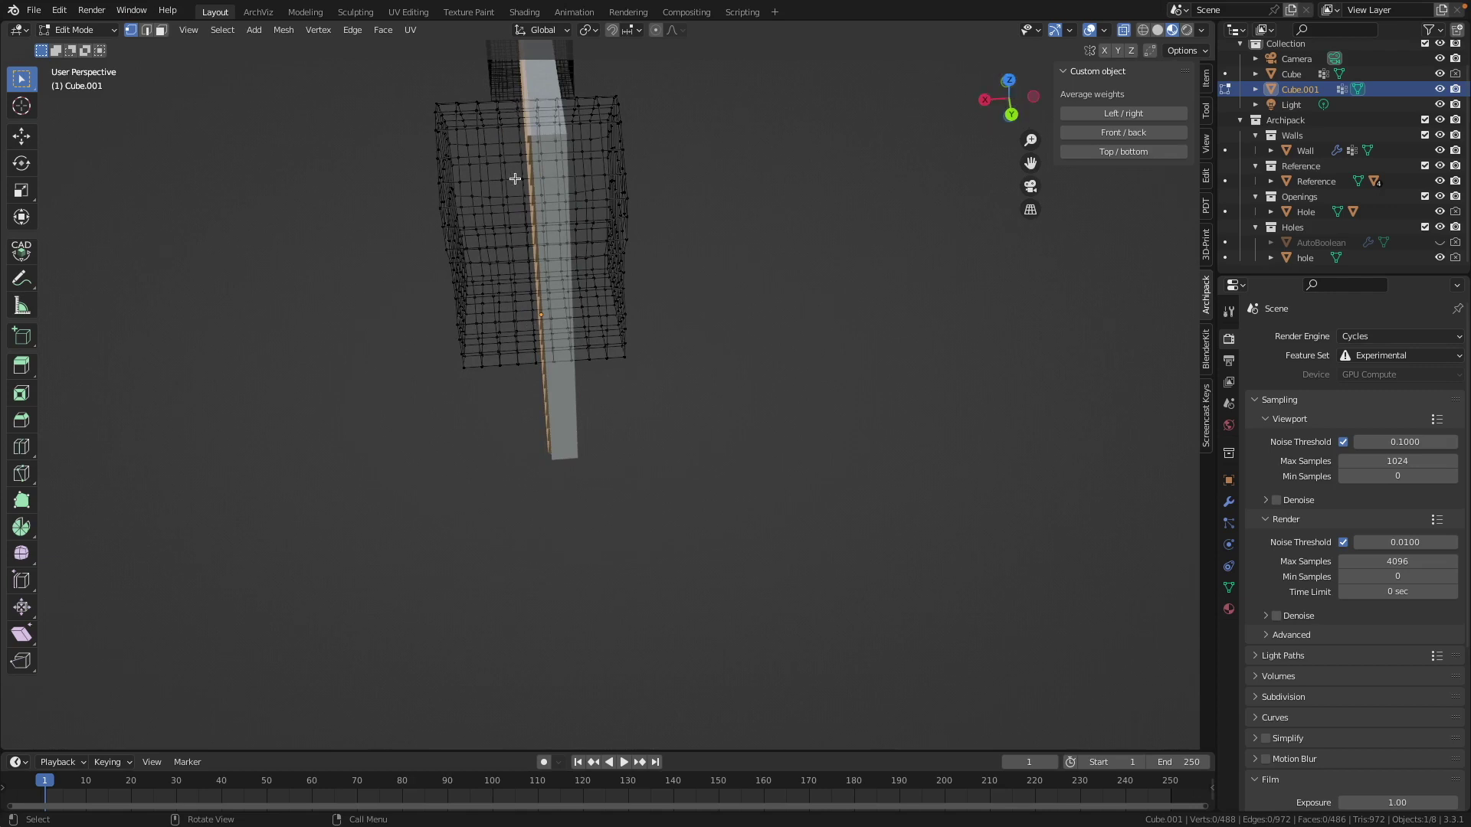
middle_click_drag(515, 178, 545, 171)
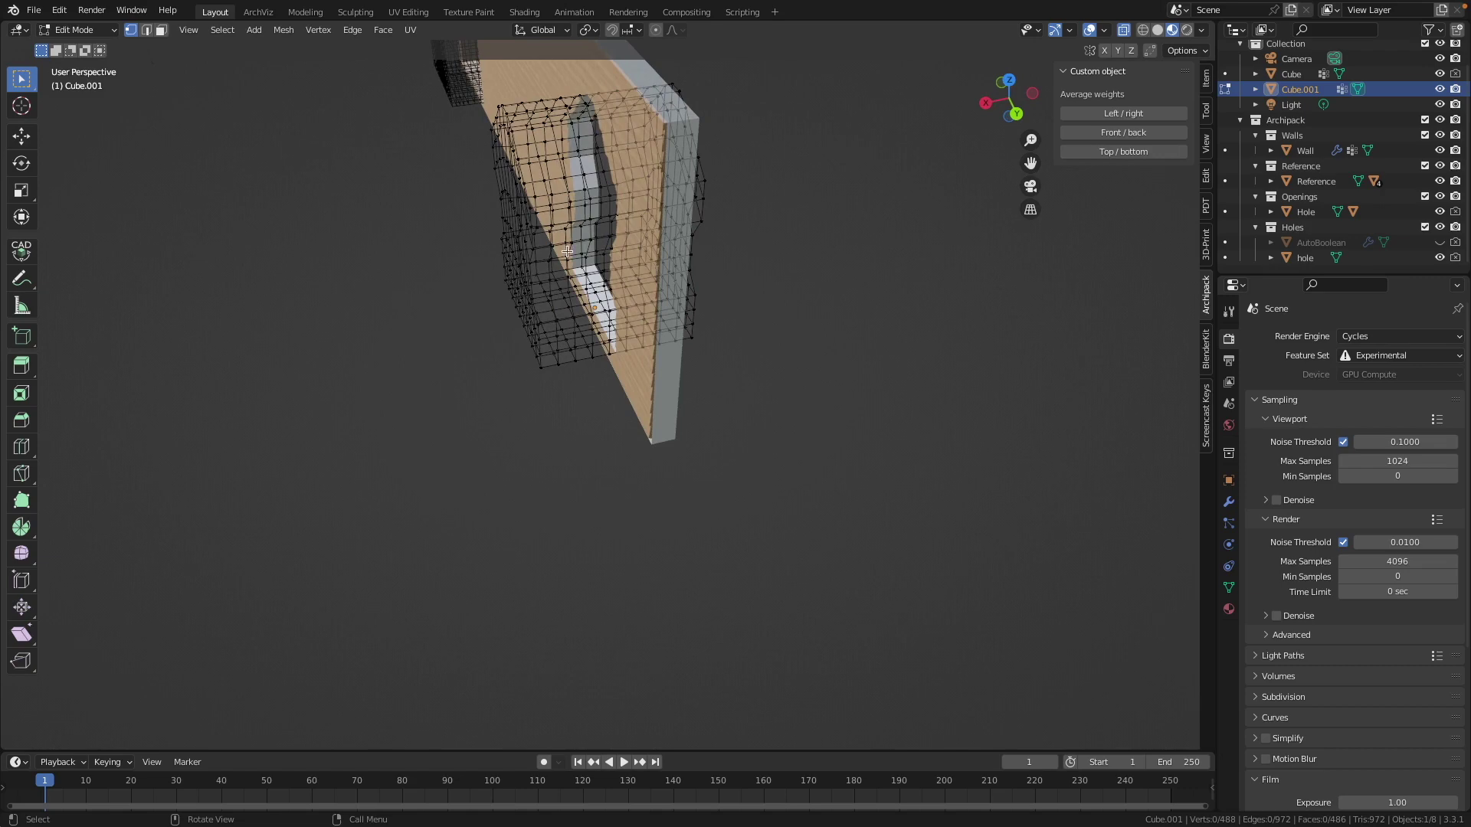
middle_click_drag(636, 195, 613, 196)
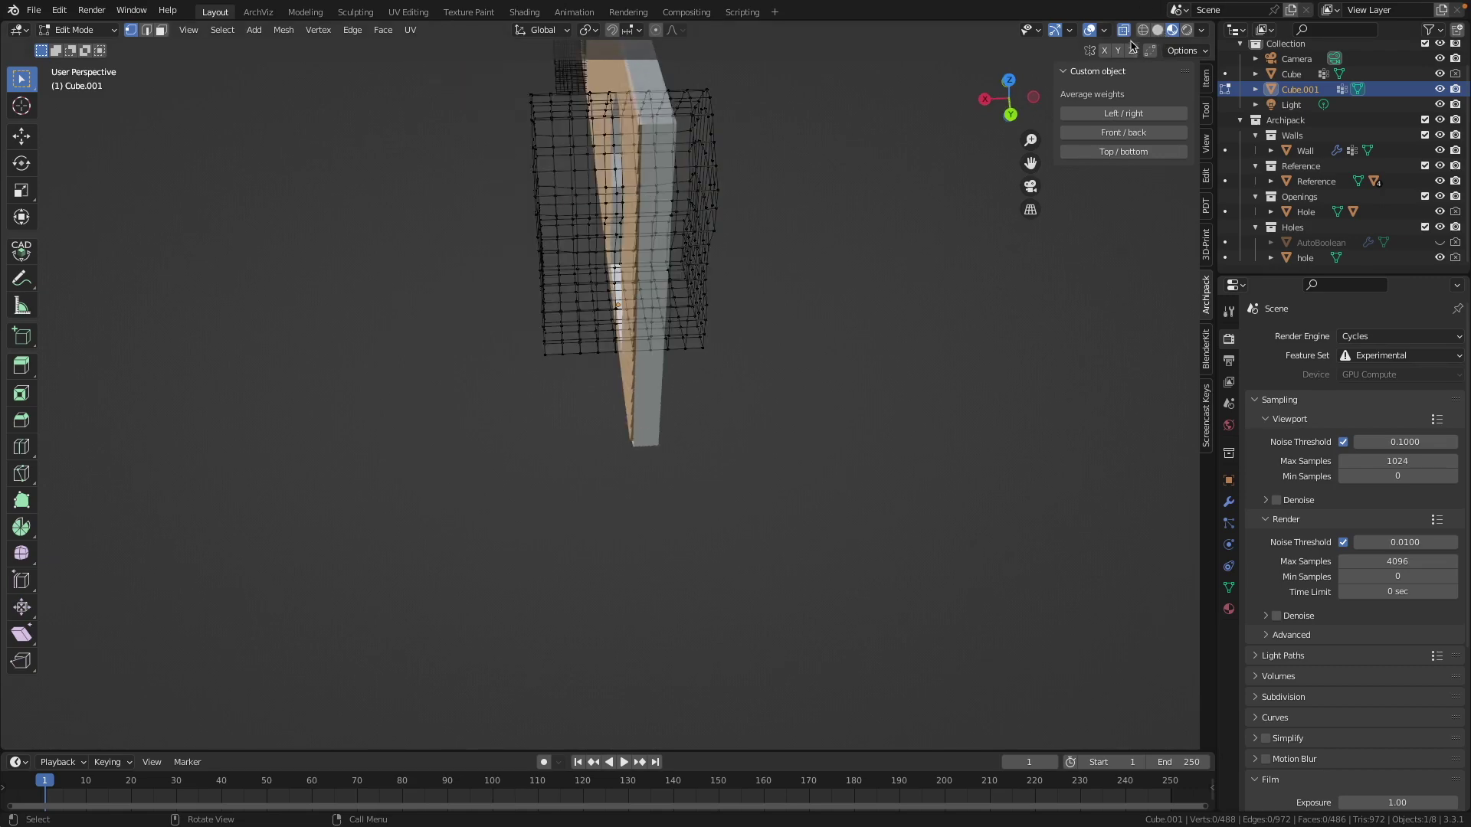
left_click(1012, 88)
left_click(1012, 87)
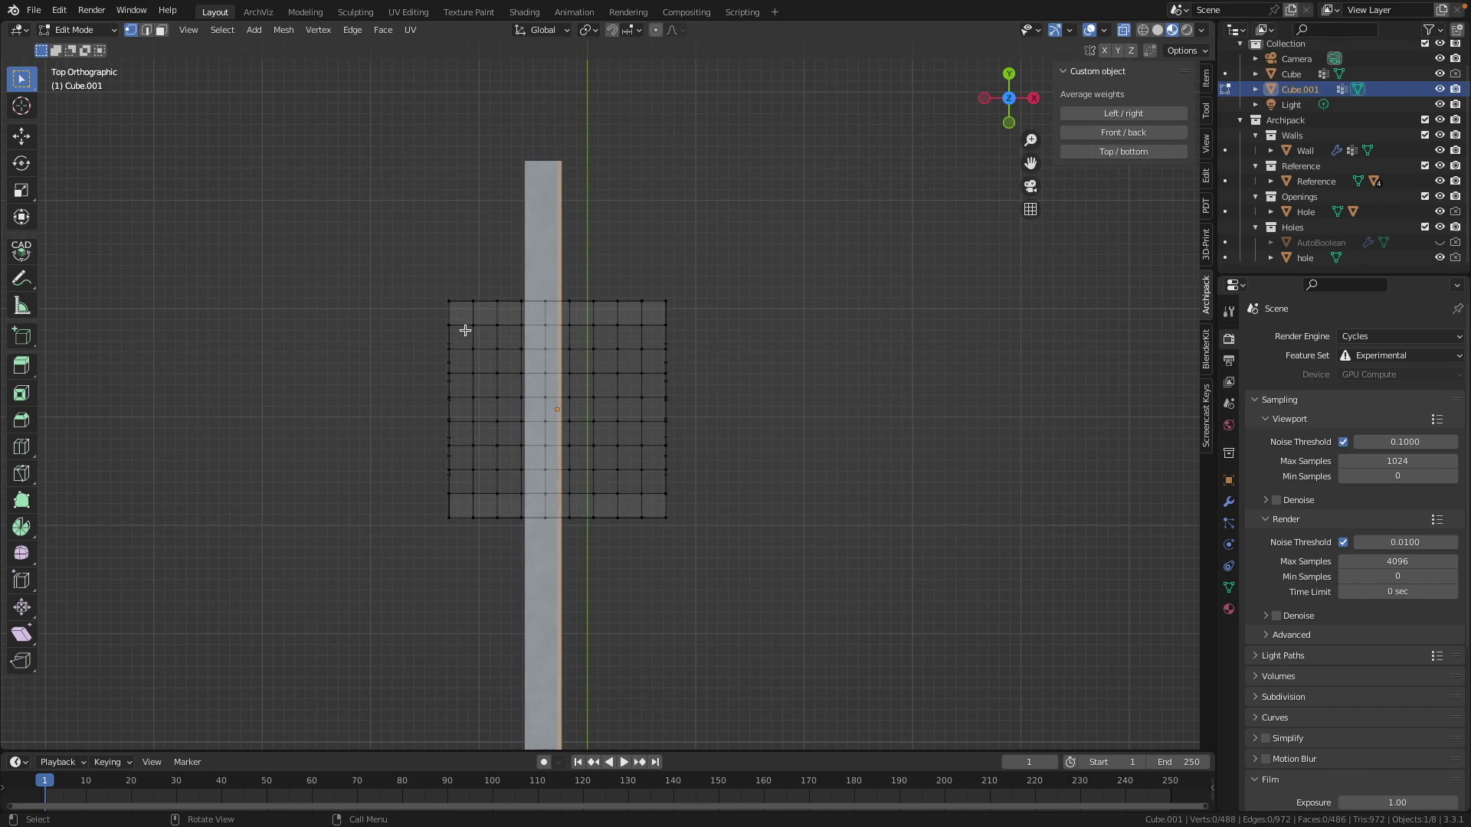
- Circle-select, in face mode, the band of the custom hole's faces that runs through the wall's thickness
key("c")
mouse_move(531, 308)
left_mouse_down()
mouse_move(567, 310)
mouse_move(528, 317)
left_mouse_up()
right_click(540, 227)
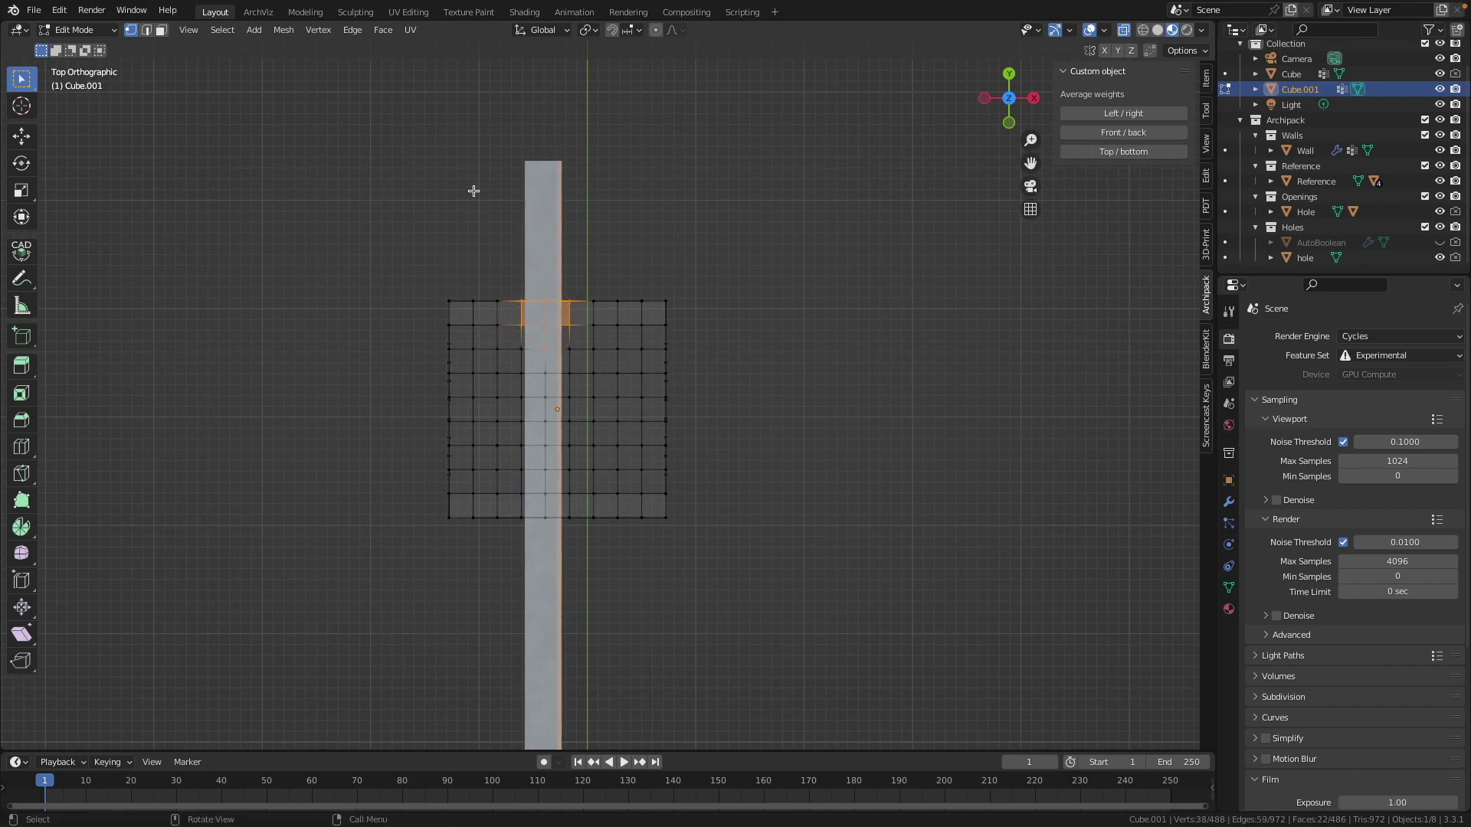
left_click(161, 30)
key("c")
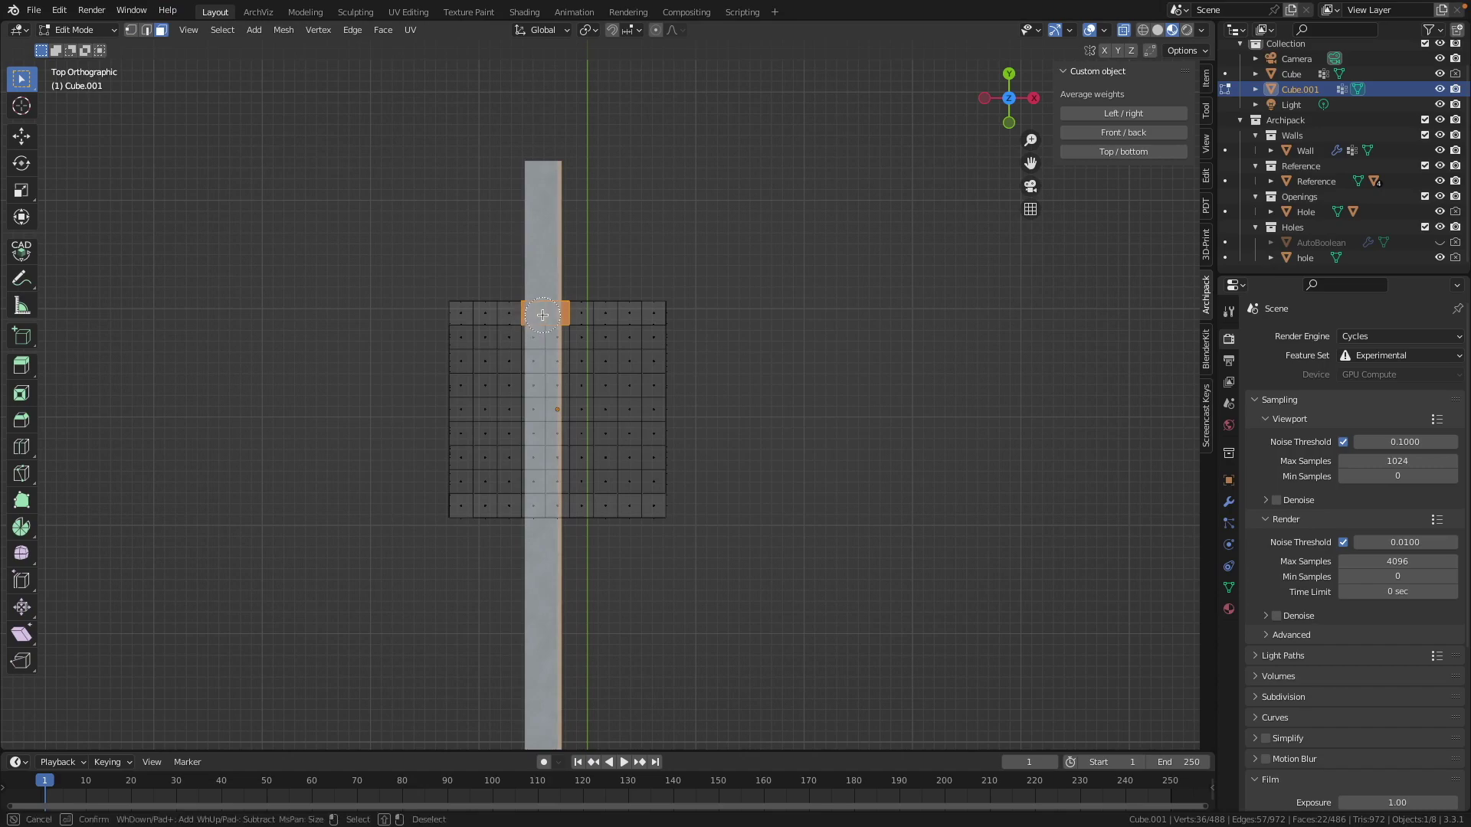
left_click_drag(540, 313, 543, 507)
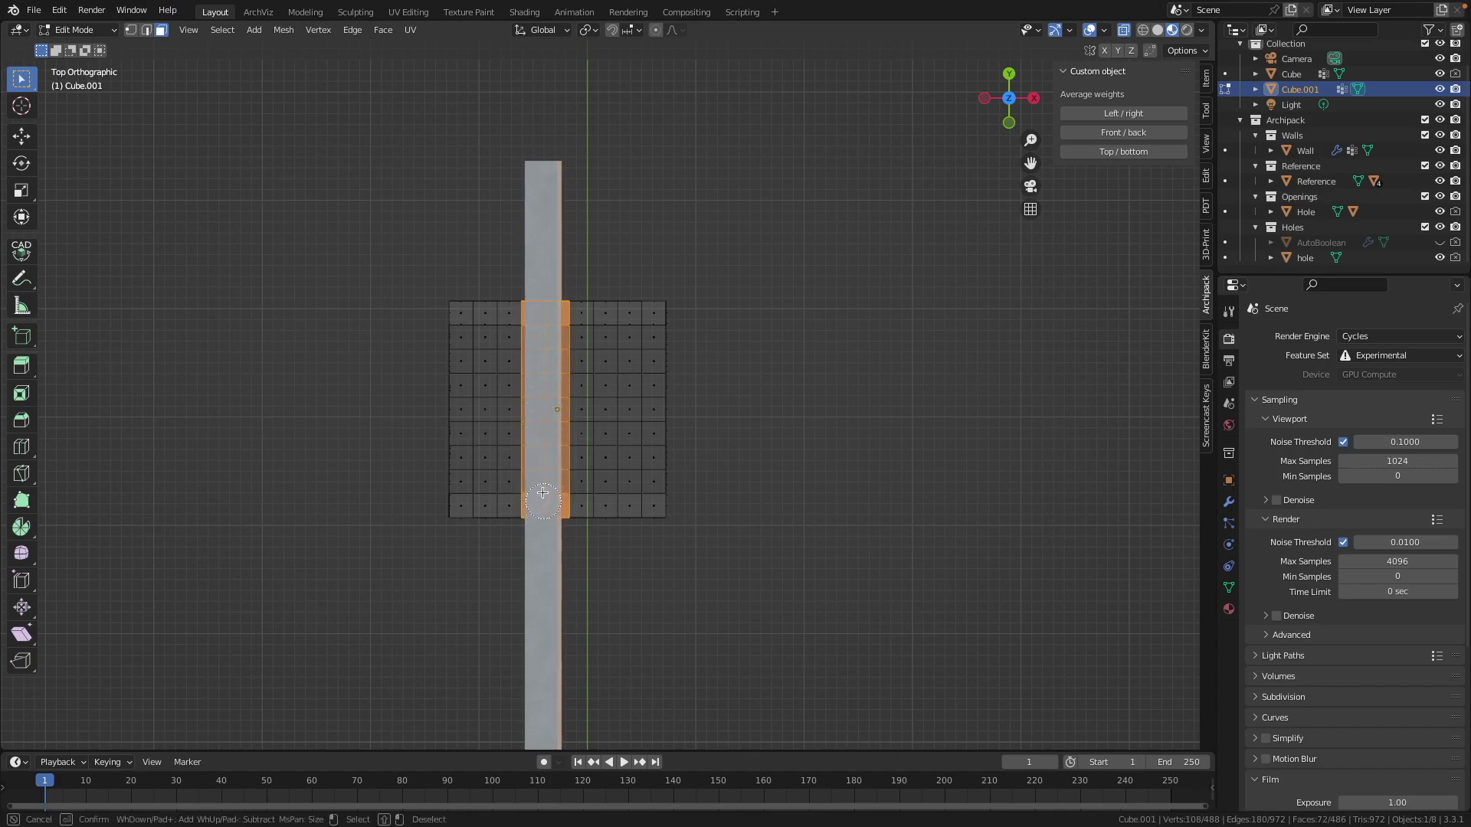
right_click(544, 311)
- Assign the Random Walnut material to the selected band of faces and return to Object Mode
middle_click_drag(584, 289, 582, 400)
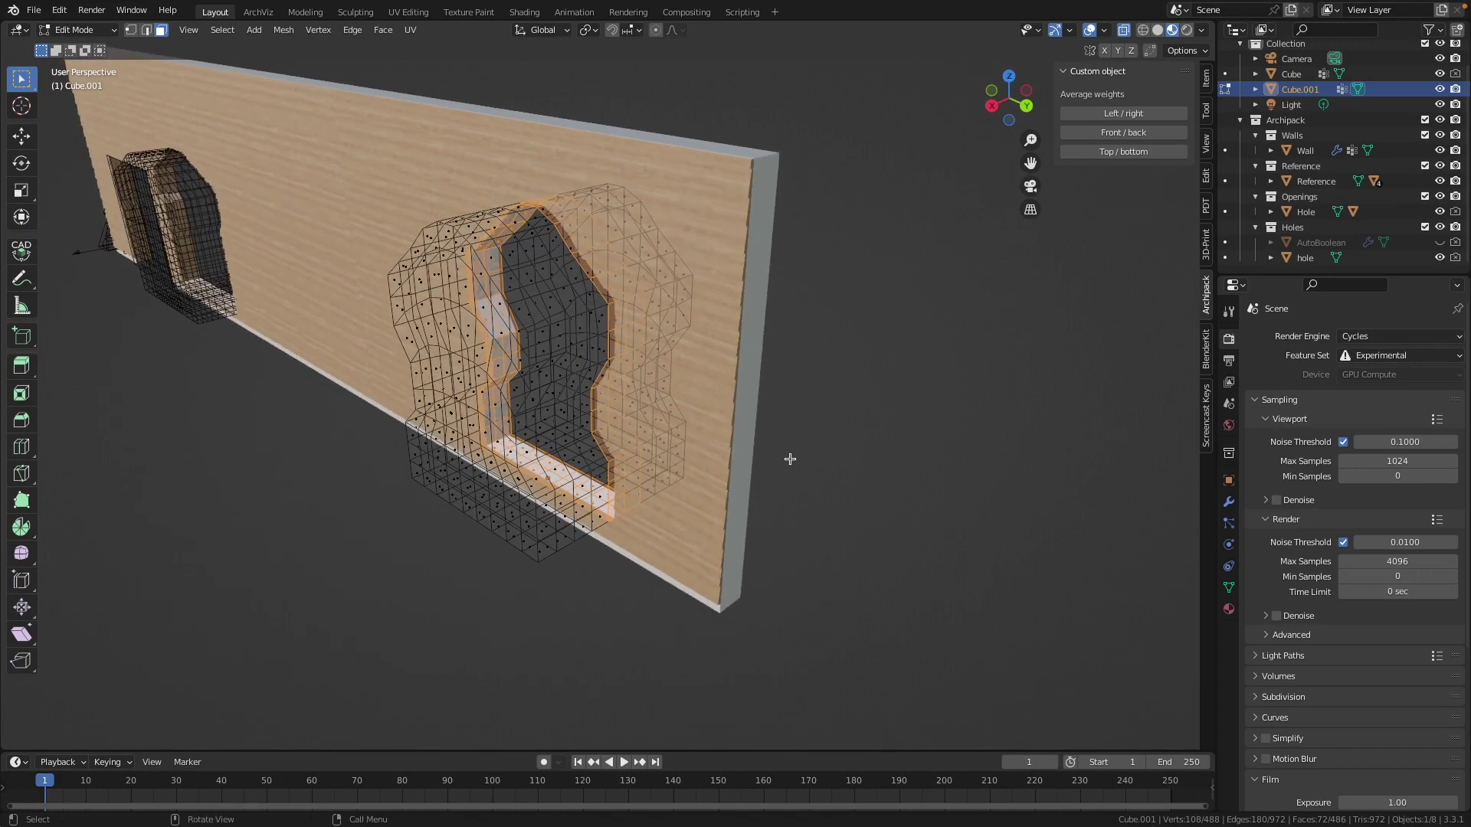
left_click(1229, 611)
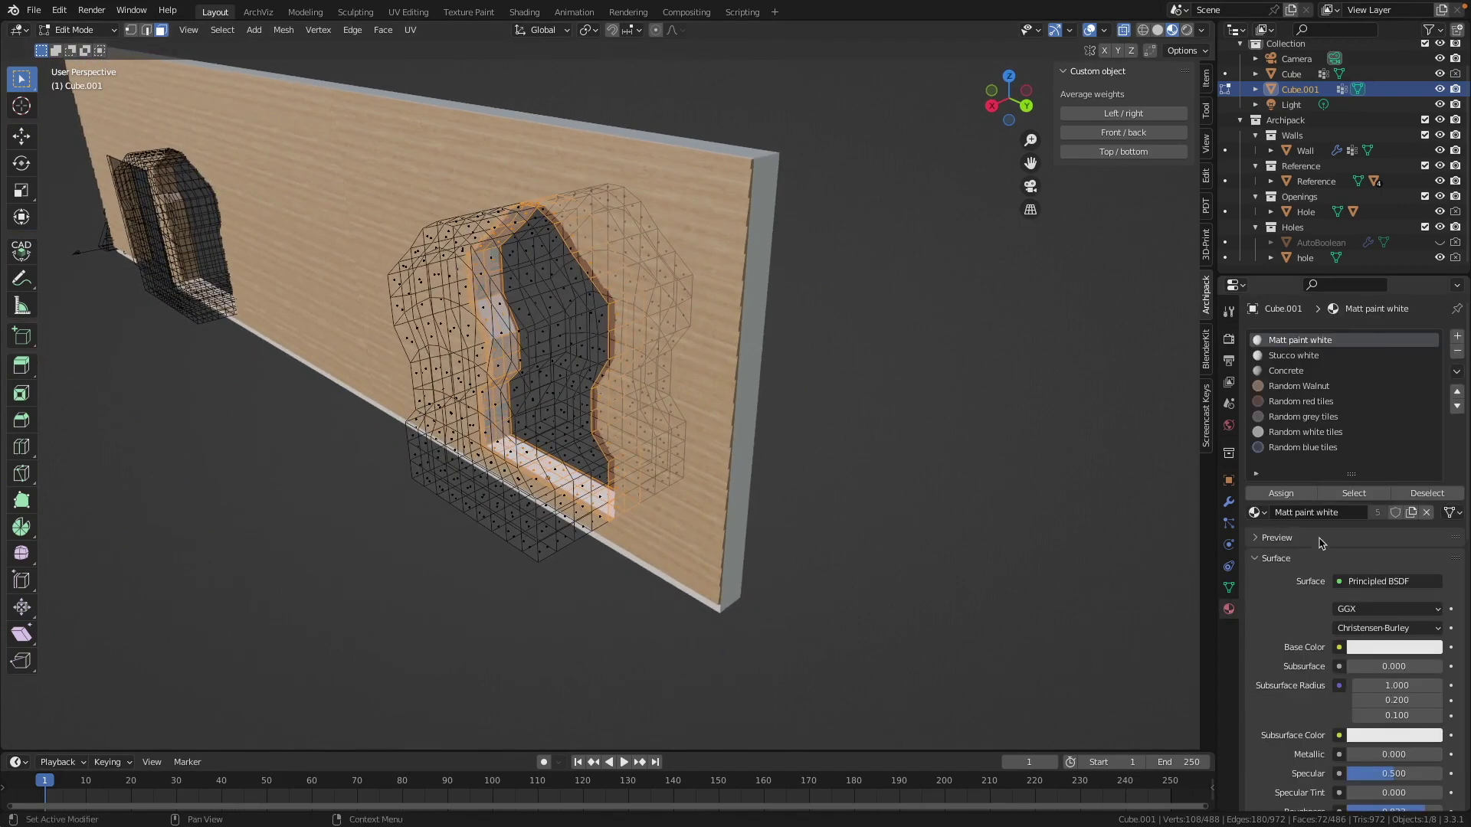
left_click(1305, 388)
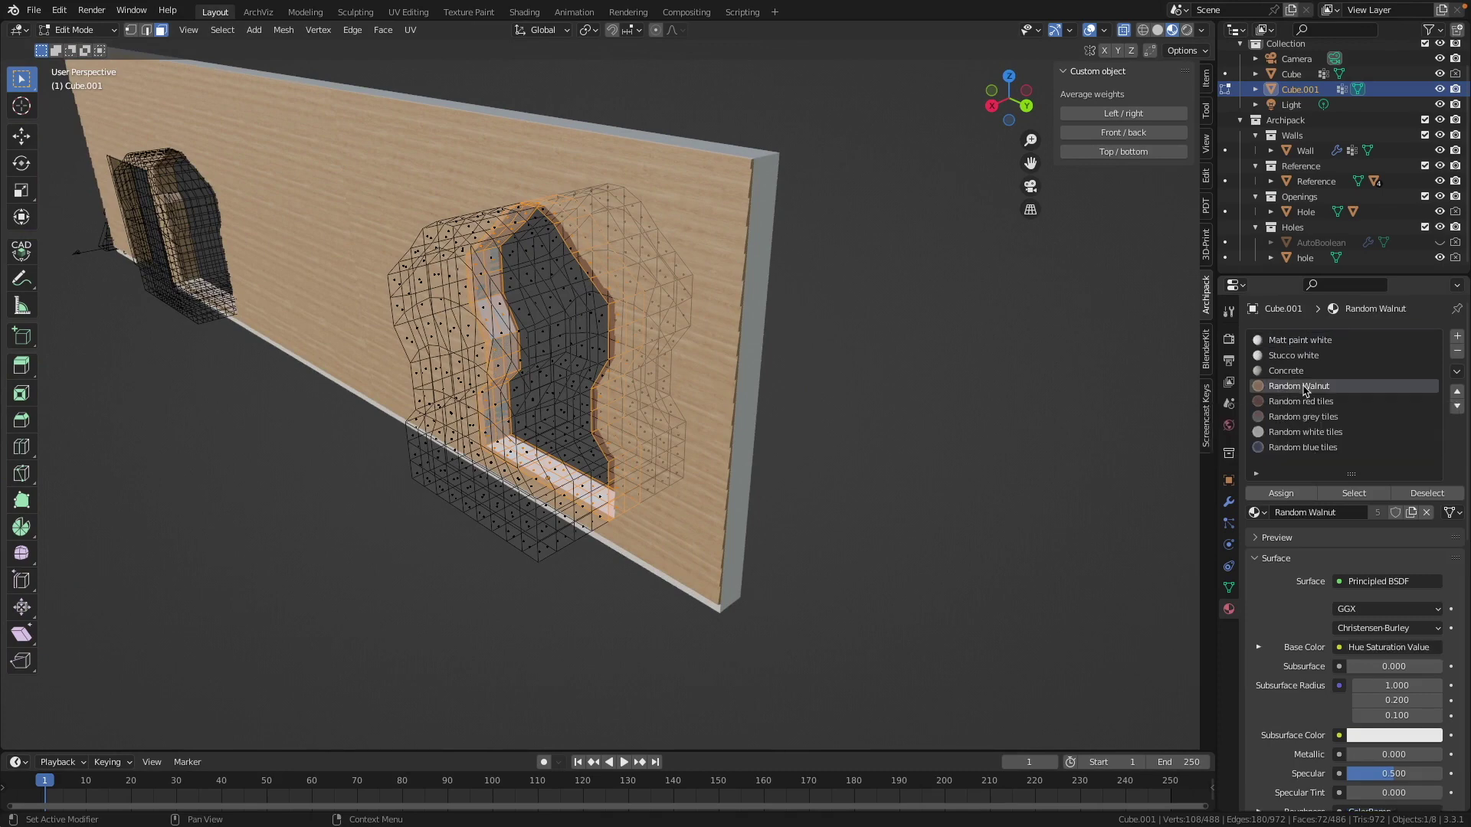
left_click(1281, 493)
mouse_move(521, 314)
middle_mouse_down()
mouse_move(571, 305)
mouse_move(520, 293)
middle_mouse_up()
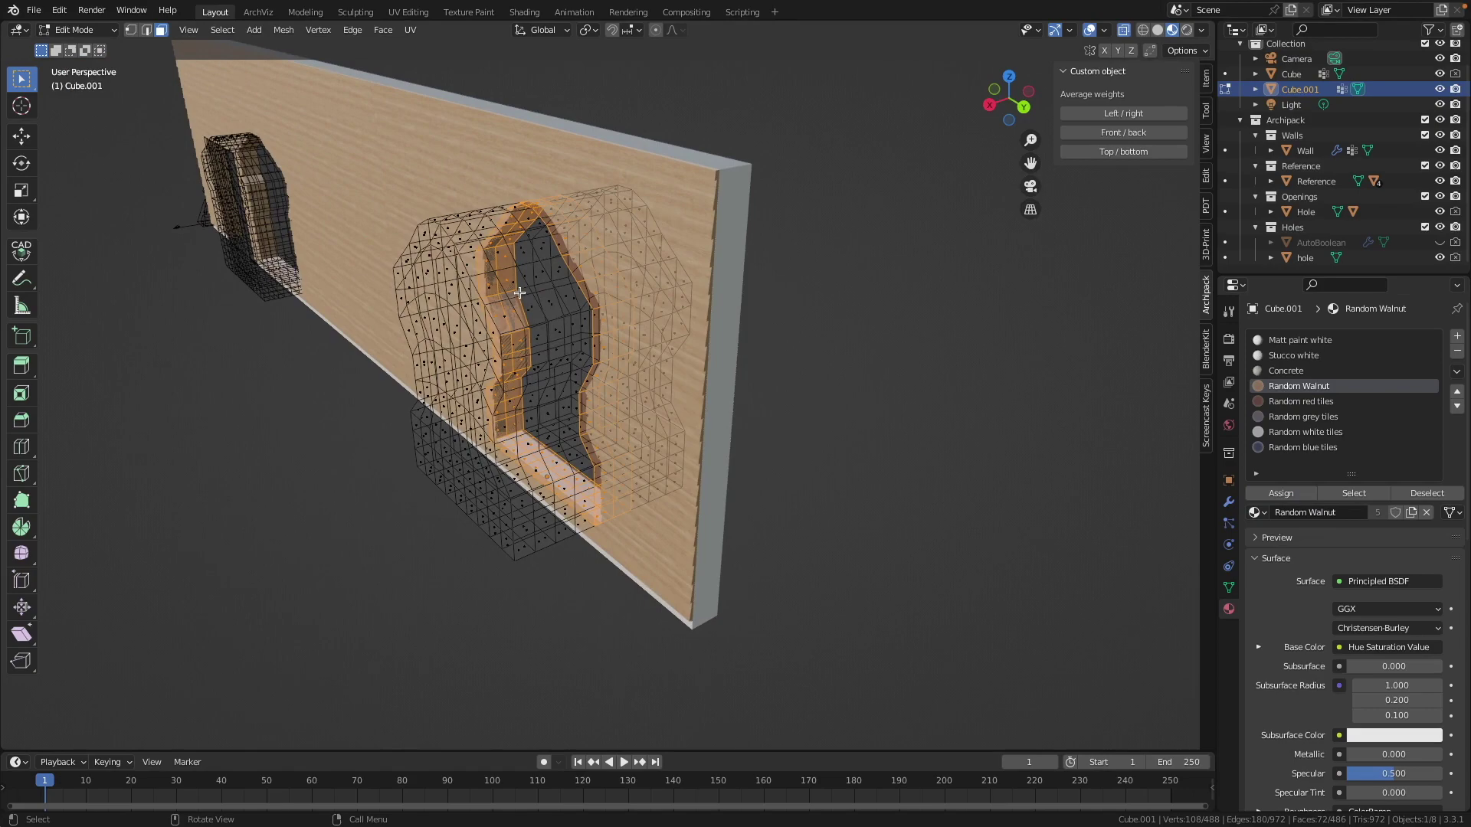
key("Tab")
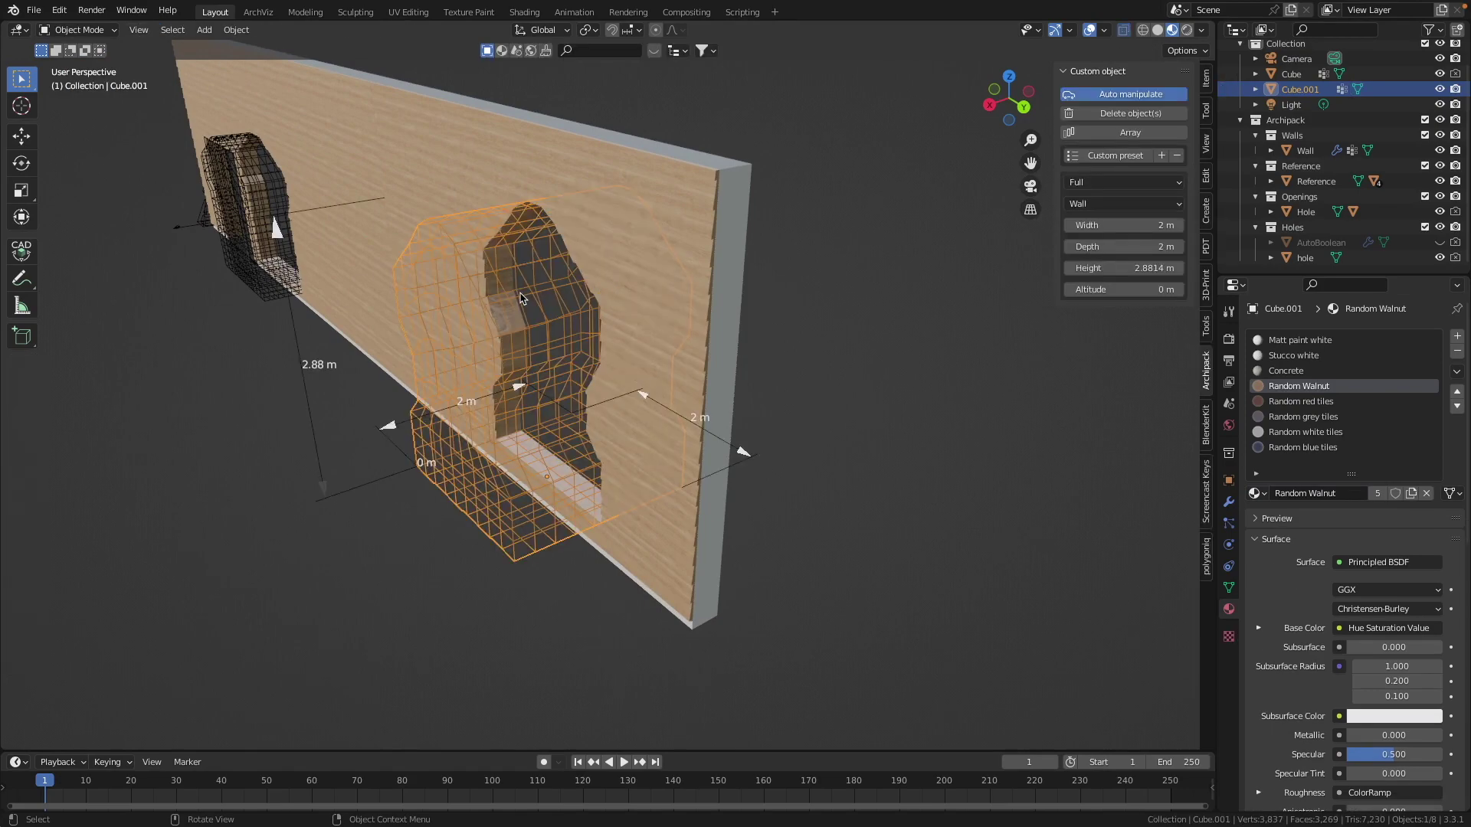
- Resize the custom hole in the wall to a depth of about 2.51 m and a height of about 2.87 m
mouse_move(490, 289)
middle_mouse_down()
mouse_move(522, 299)
mouse_move(478, 284)
middle_mouse_up()
scroll(495, 286, "up", 5)
scroll(496, 286, "down", 7)
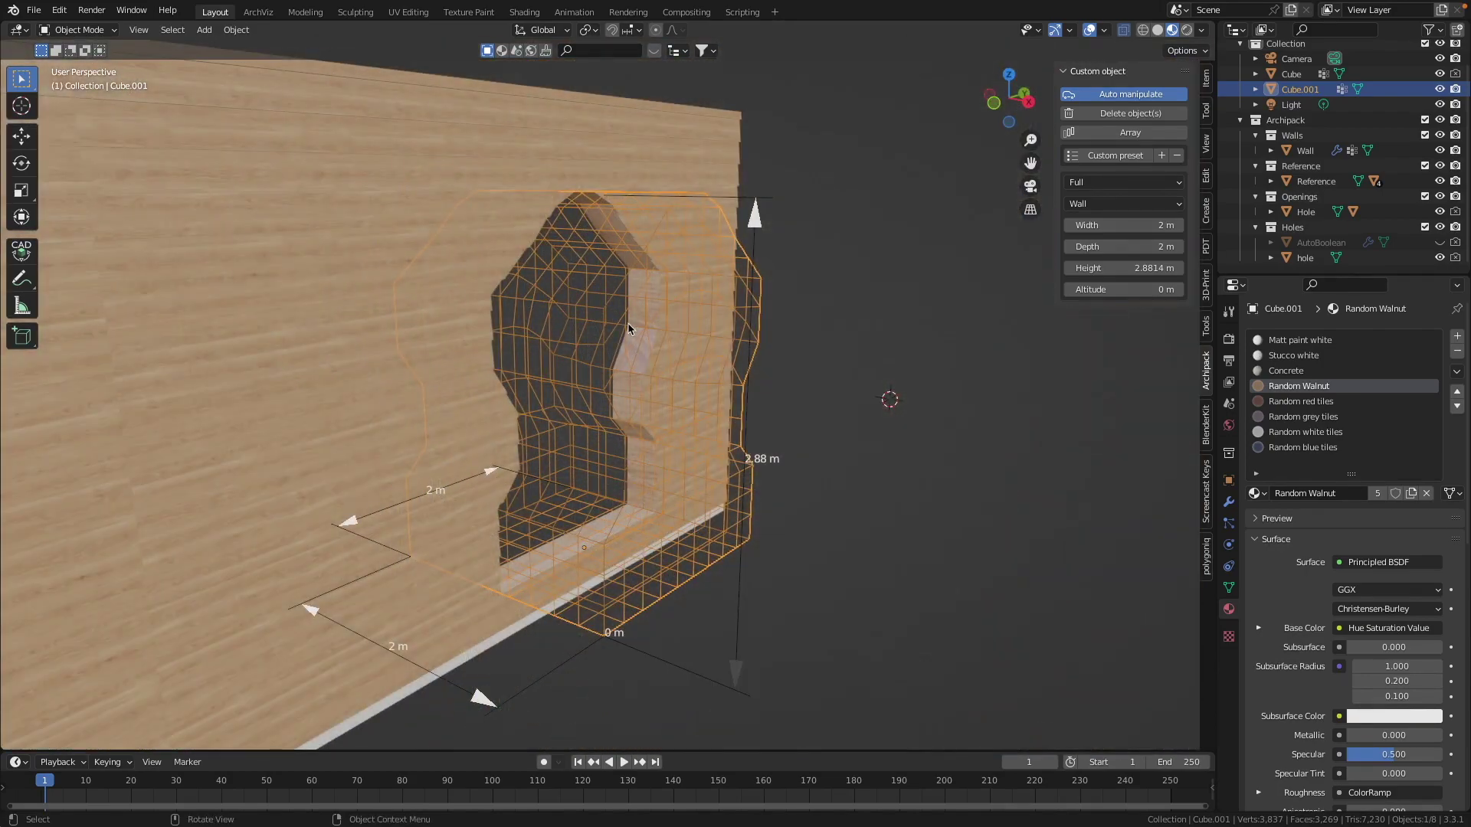
middle_click_drag(634, 330, 601, 327)
scroll(625, 325, "down", 1)
left_click_drag(623, 305, 622, 305)
middle_click_drag(622, 305, 577, 307)
left_click_drag(495, 428, 446, 431)
middle_click_drag(618, 388, 682, 362)
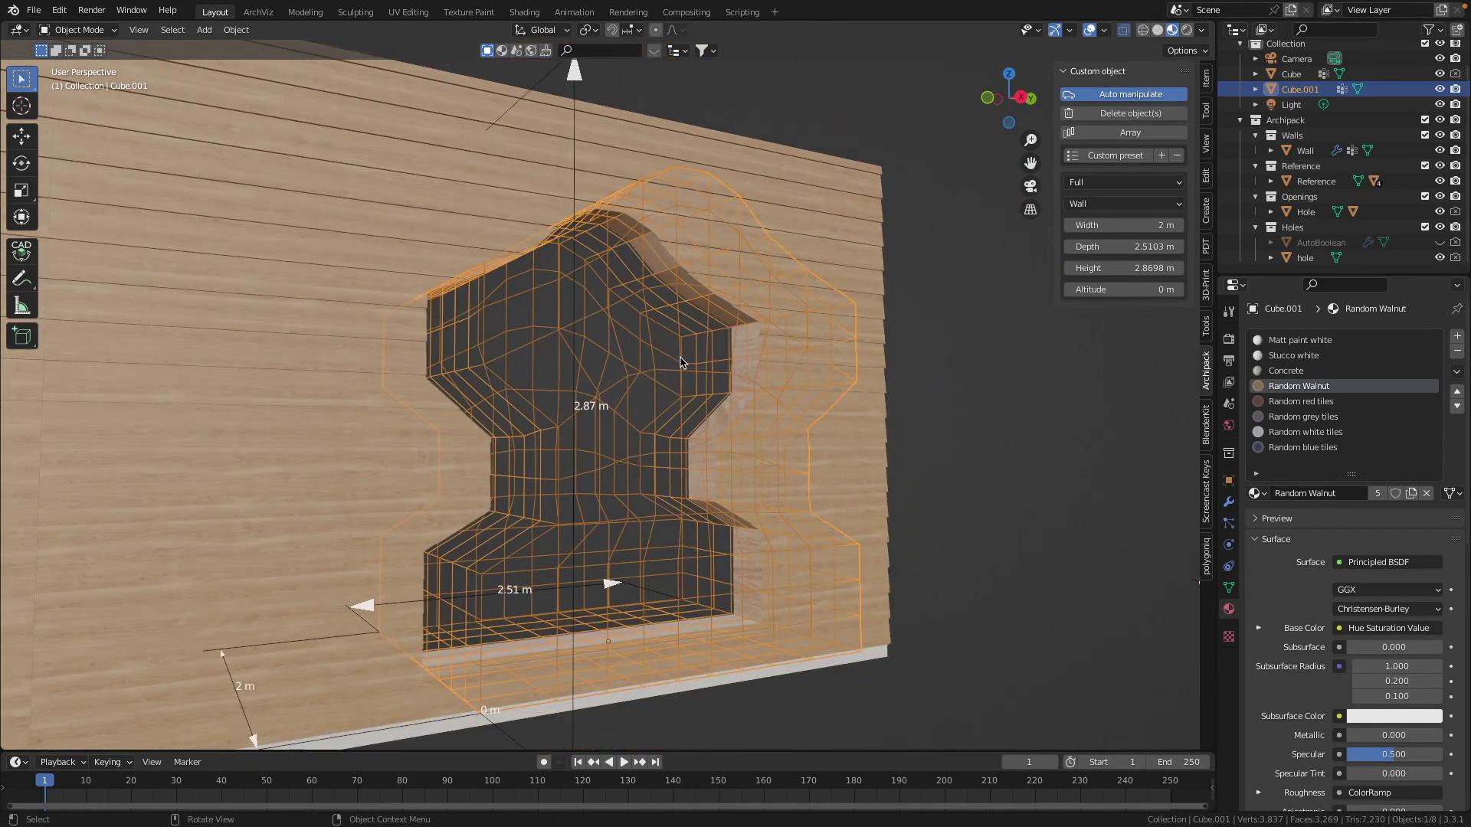